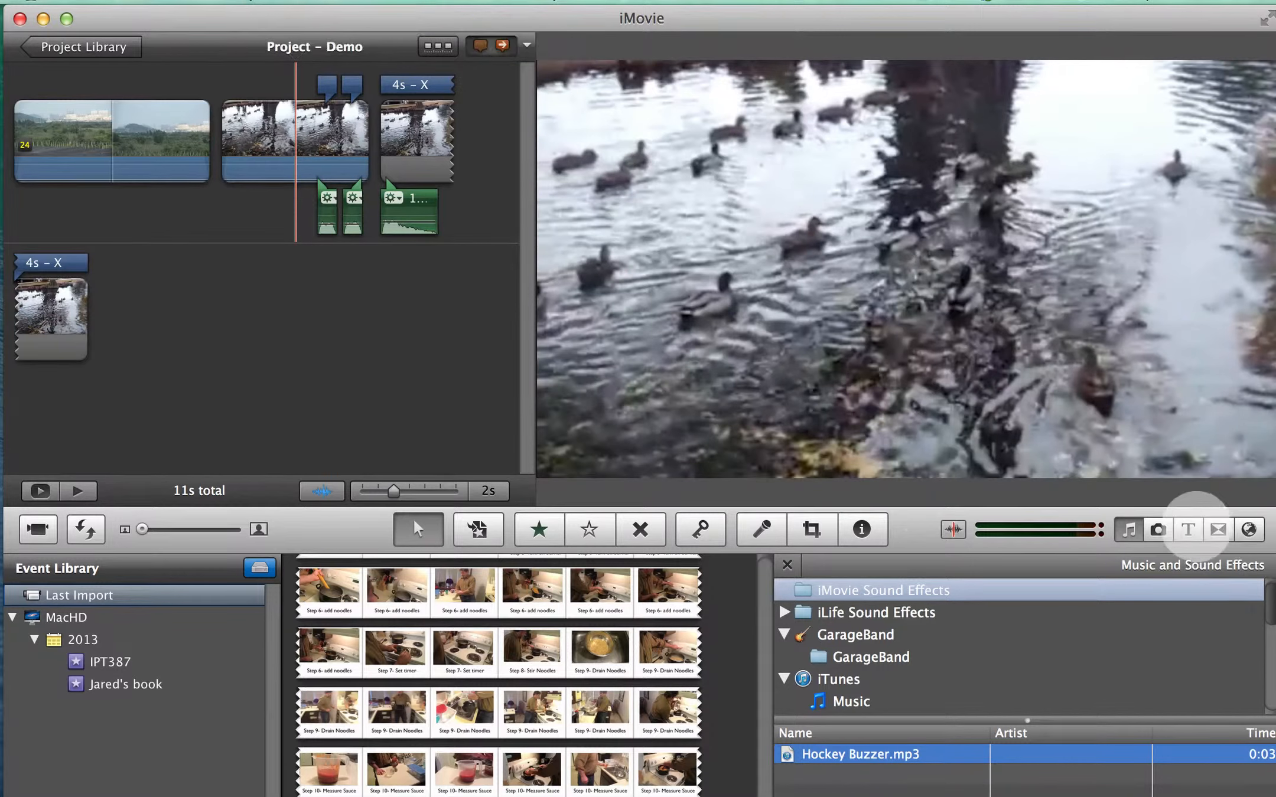
- Add a Centered title over the duck clip just before its existing X titles and replace the placeholder text with X
click(1188, 528)
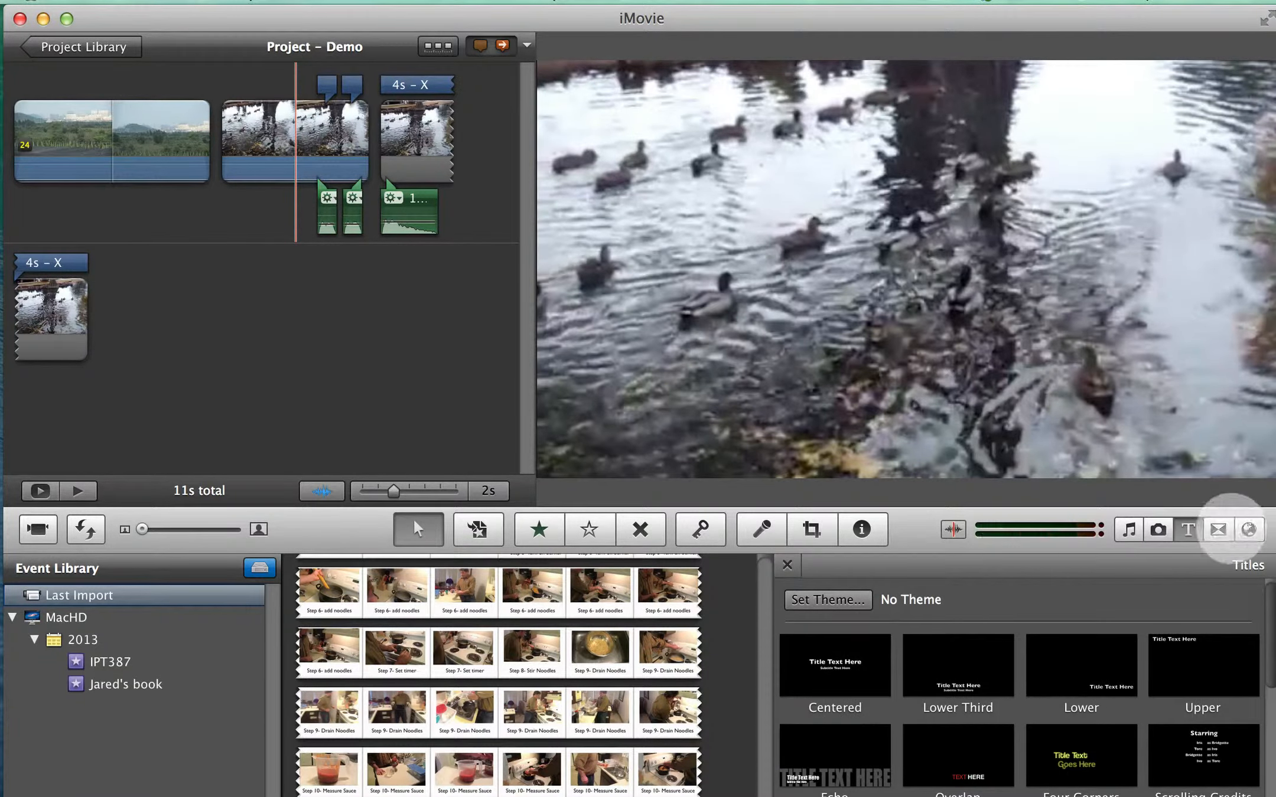
drag(829, 665, 285, 156)
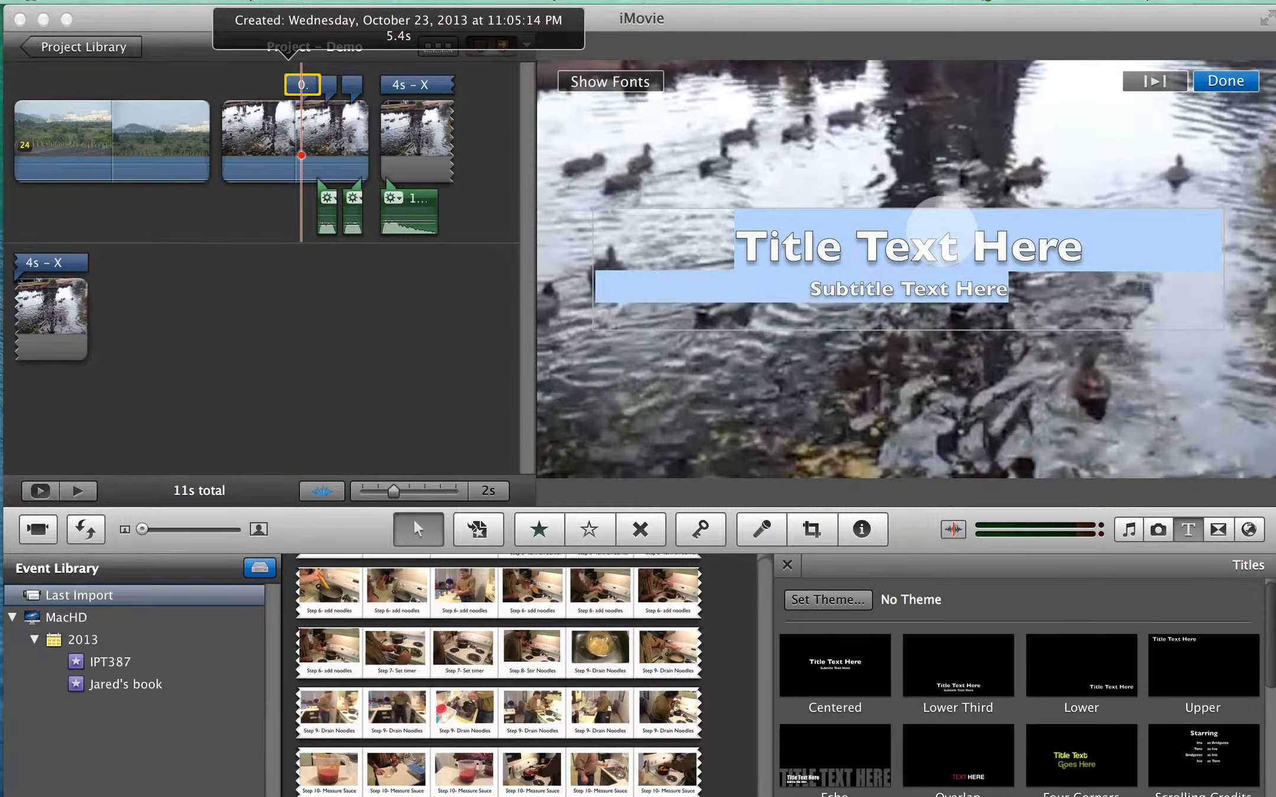
text(X)
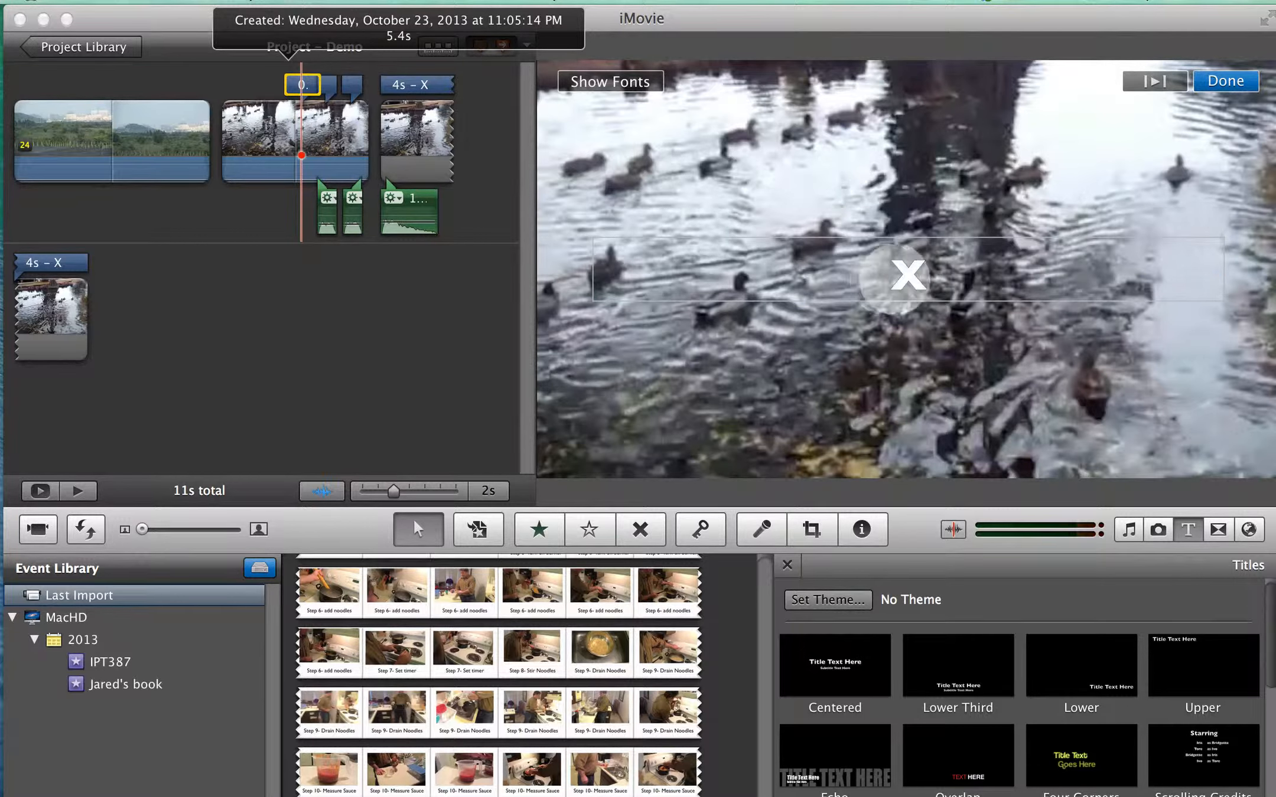
- Change the new title's X to the Chalkboard font and colour it dark red
drag(929, 280, 874, 275)
click(610, 81)
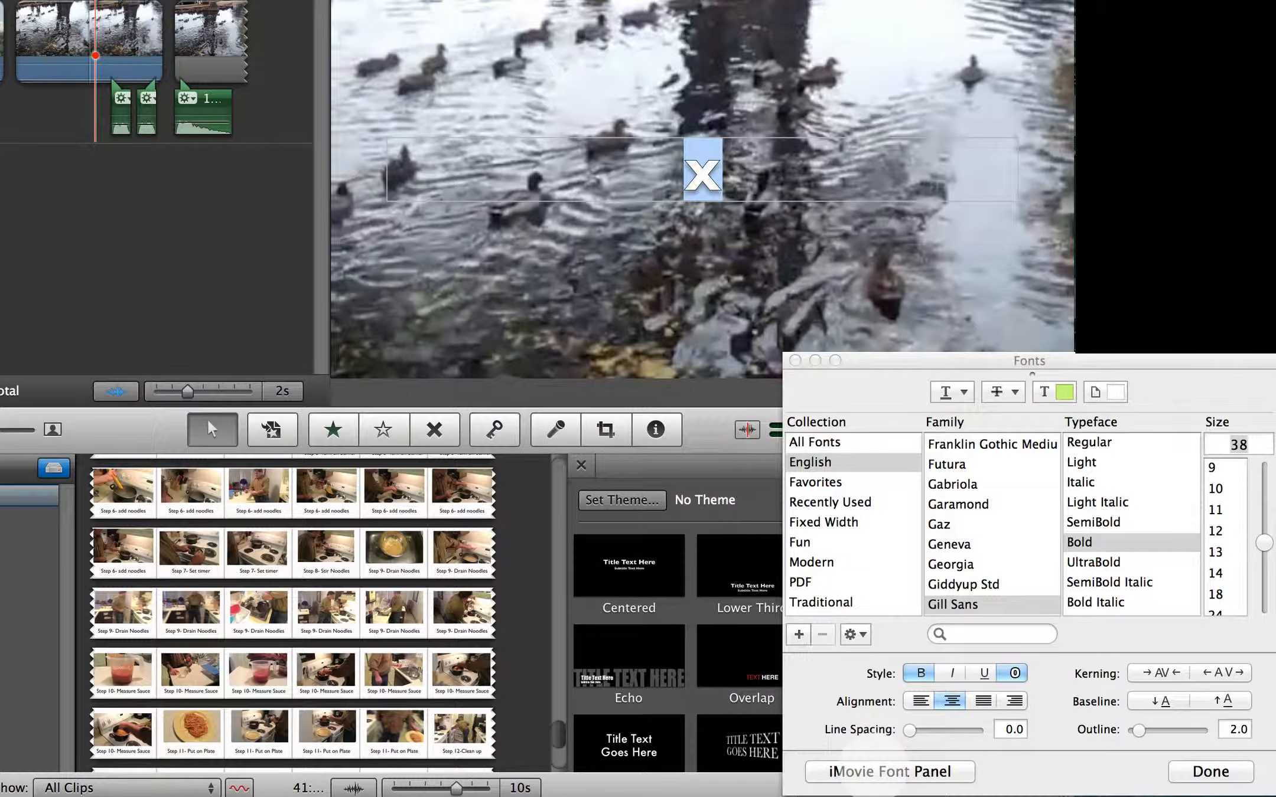
click(889, 772)
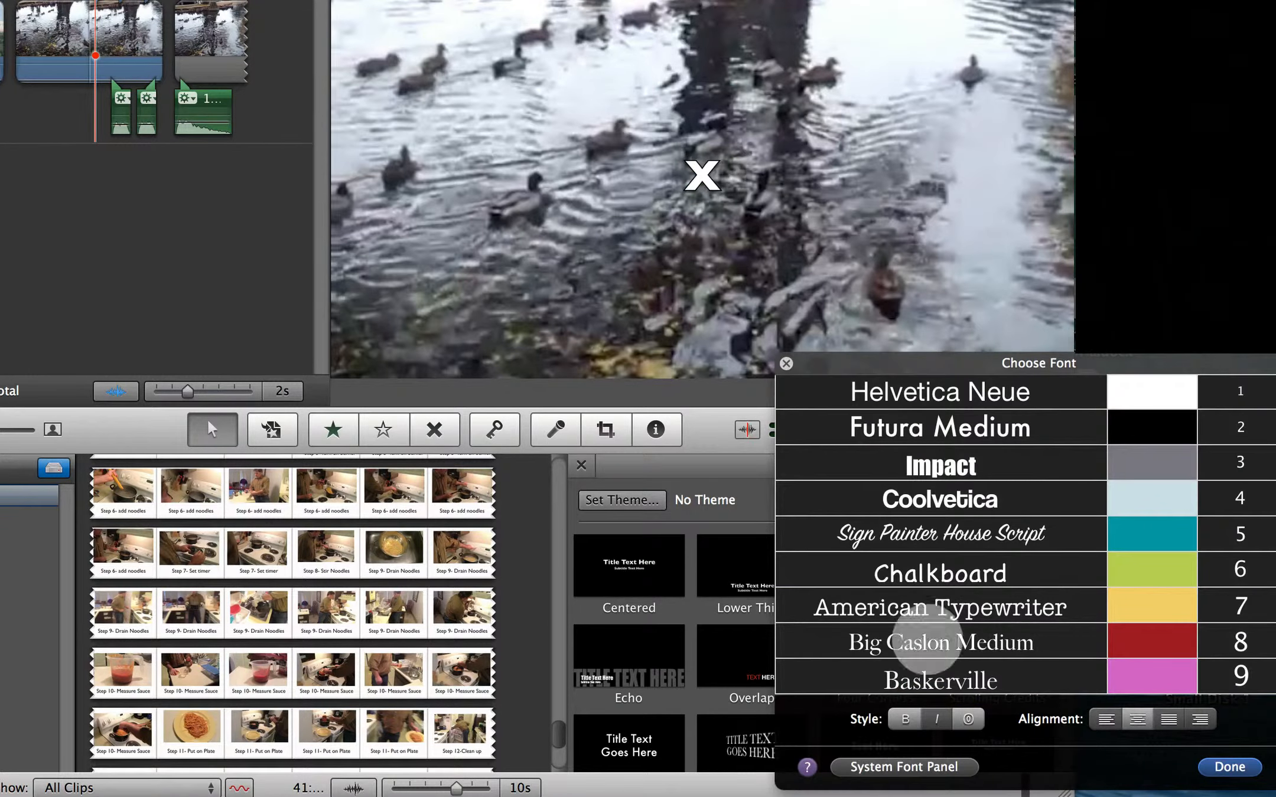
click(1096, 393)
click(1068, 564)
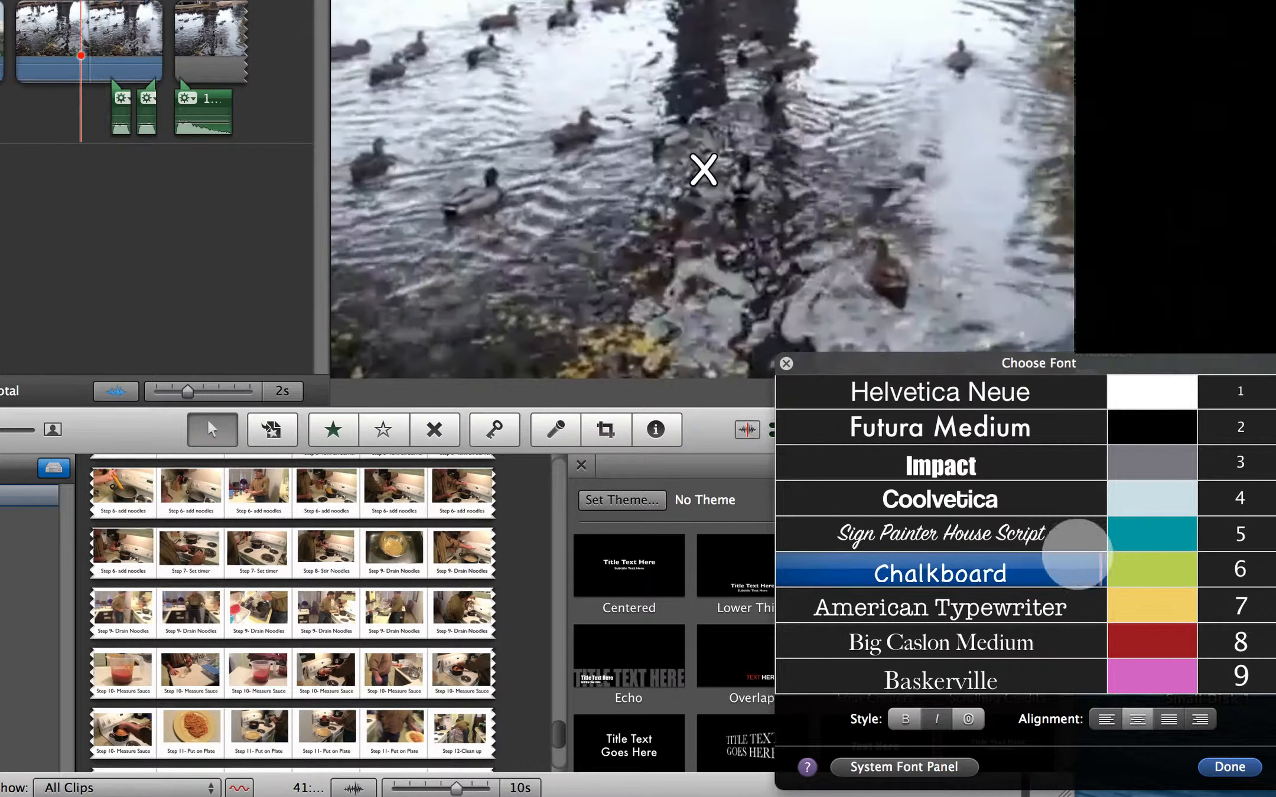
click(990, 467)
click(977, 533)
click(966, 572)
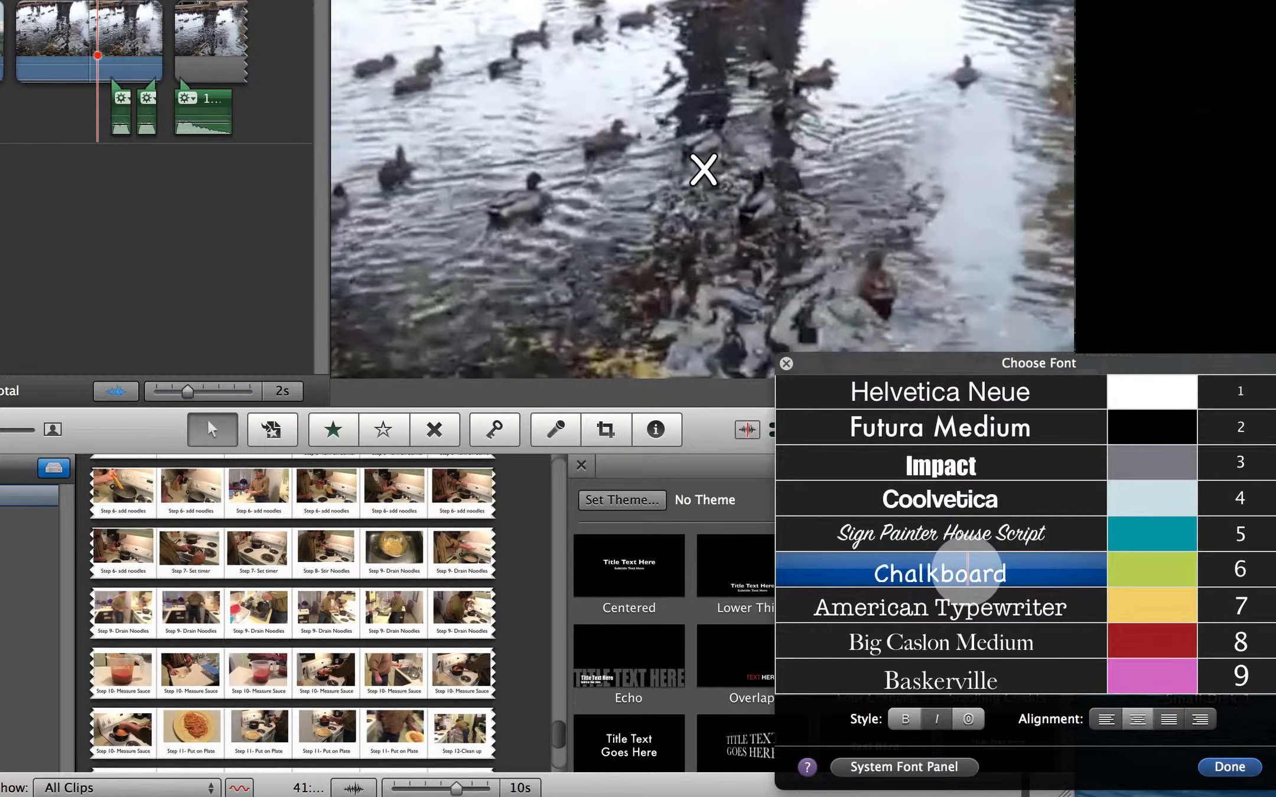
click(967, 571)
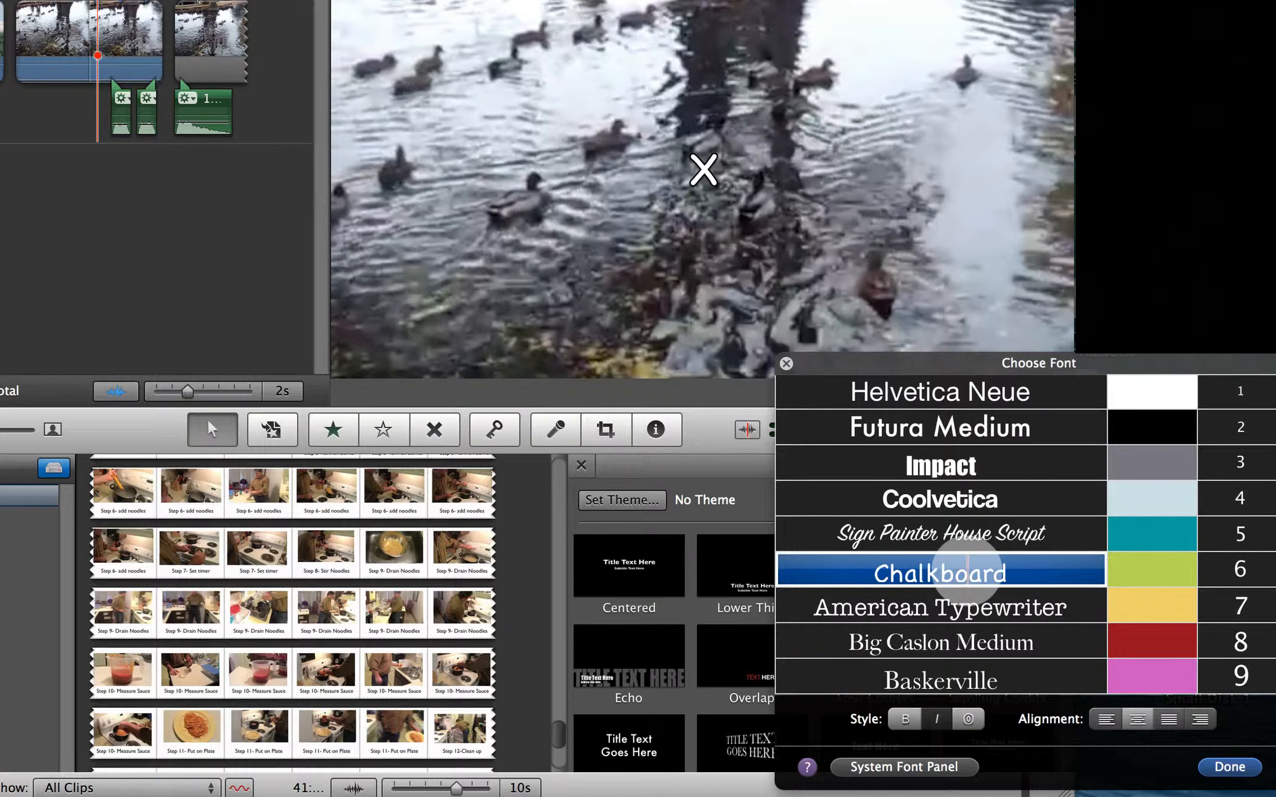
click(1150, 643)
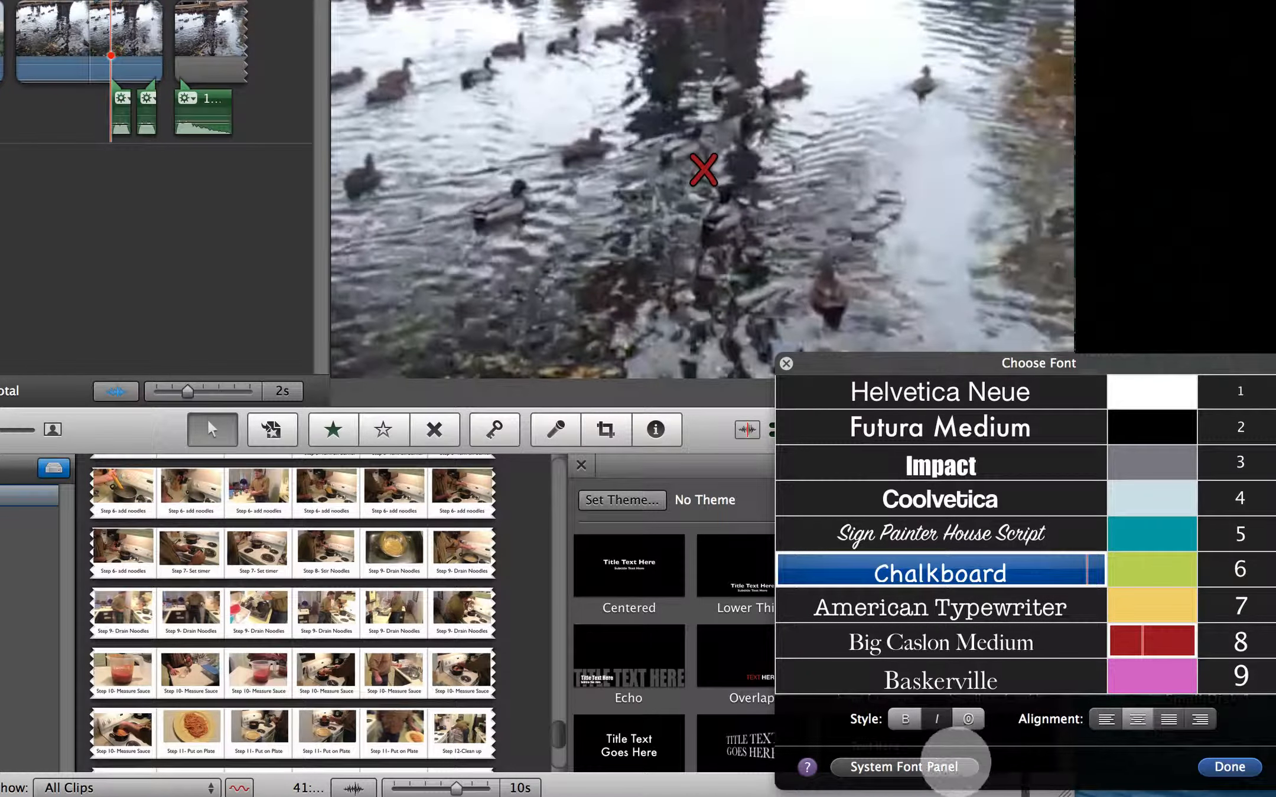
- Try to set the title's font size to 400 in the system font settings without the X selected
click(943, 763)
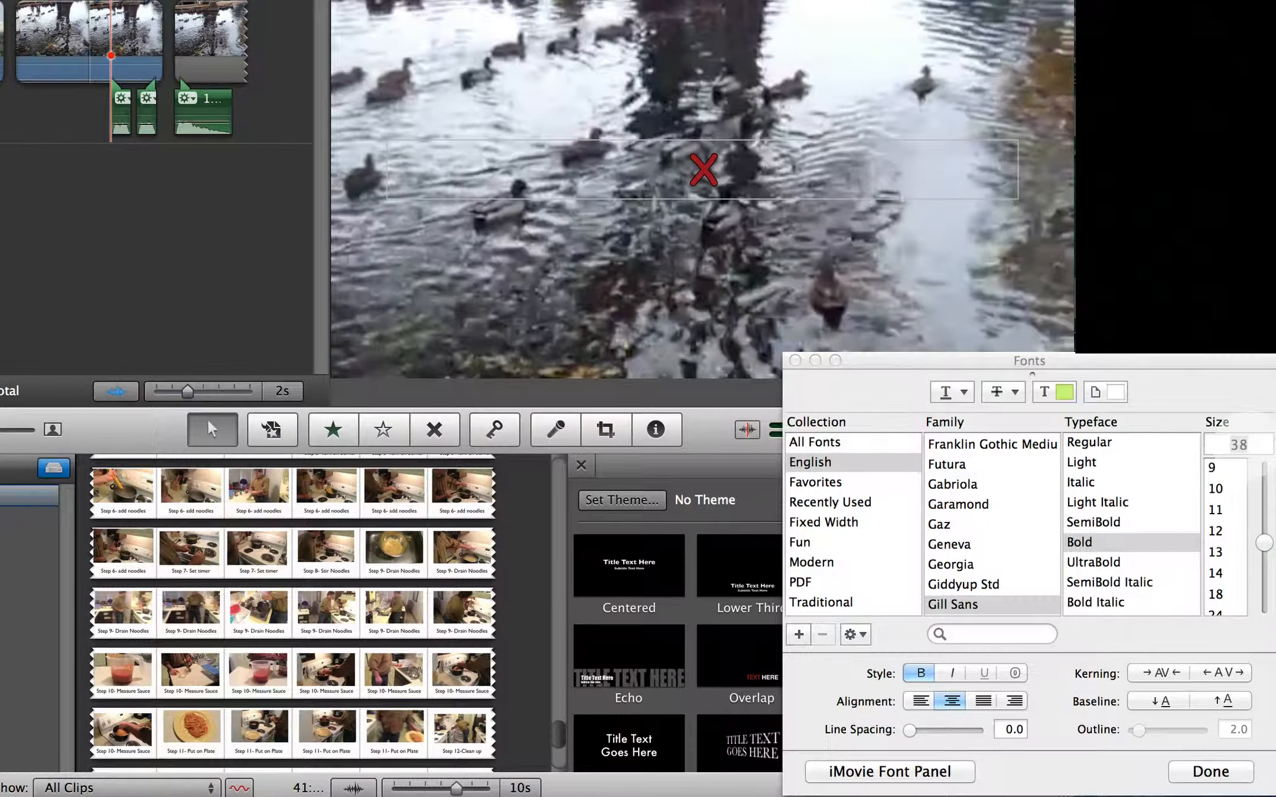
click(1246, 444)
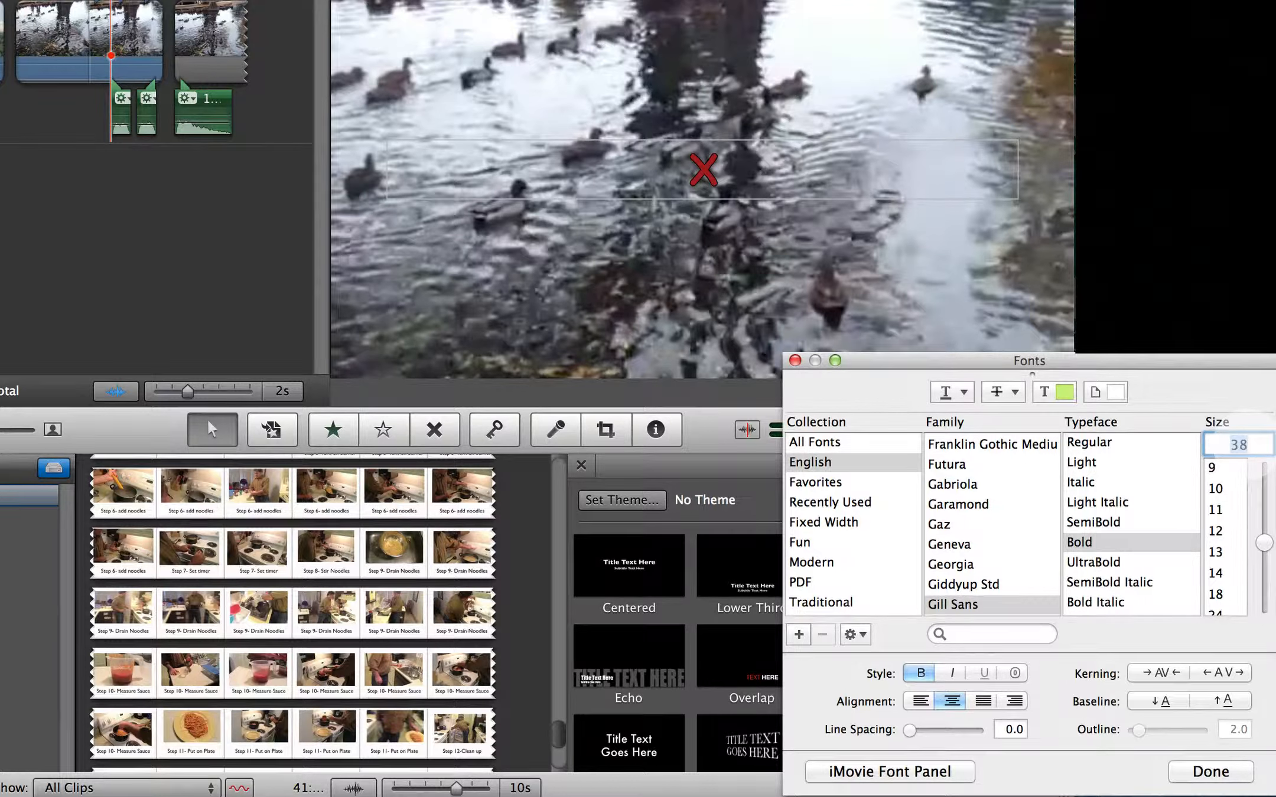
text(400)
key(Return)
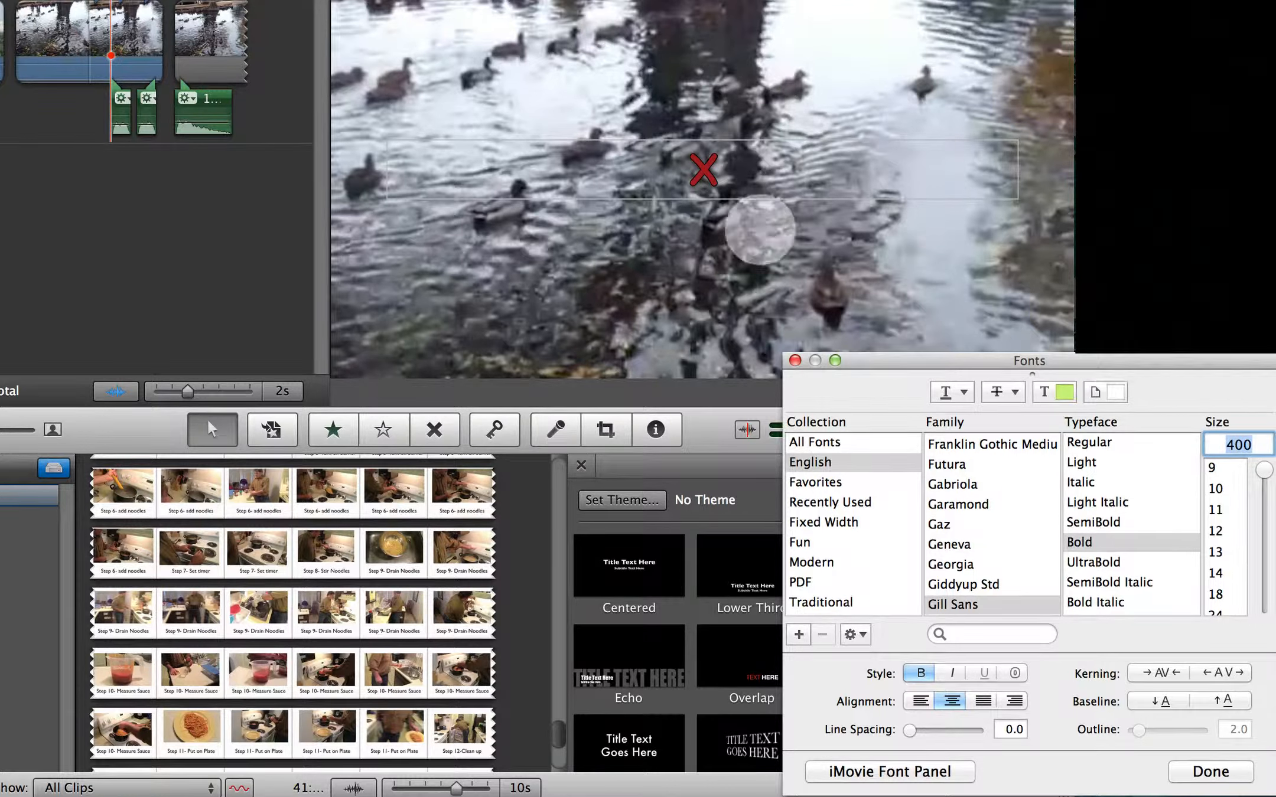
- Select the X in the title and set its font size to 400
click(709, 170)
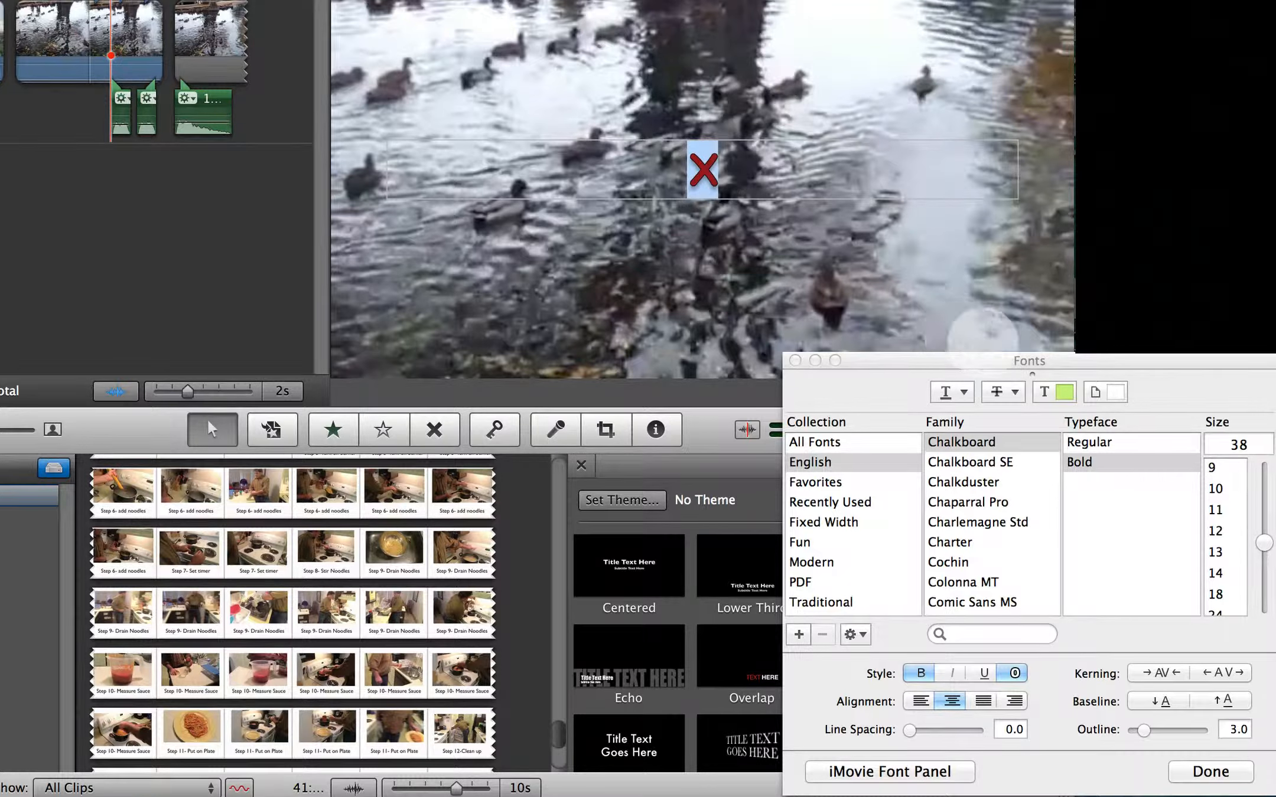
click(1236, 443)
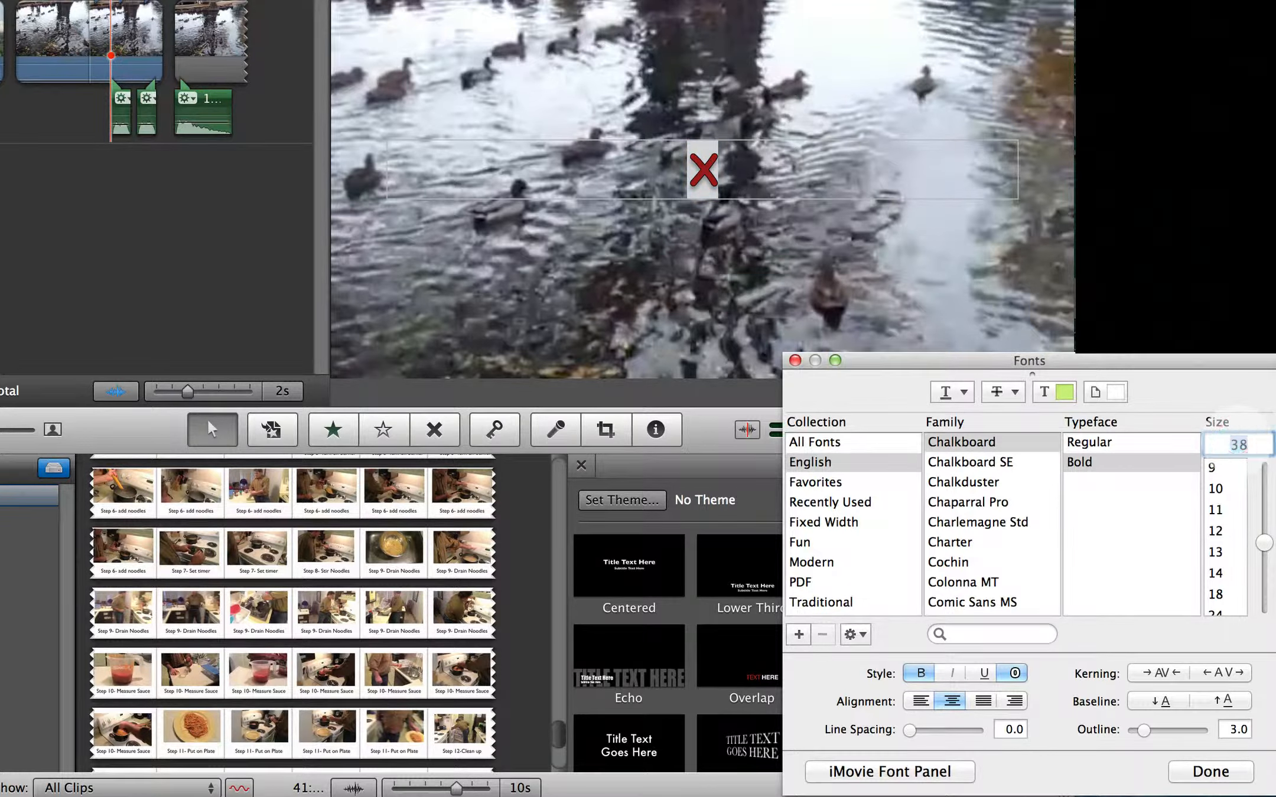
text(400)
click(1210, 772)
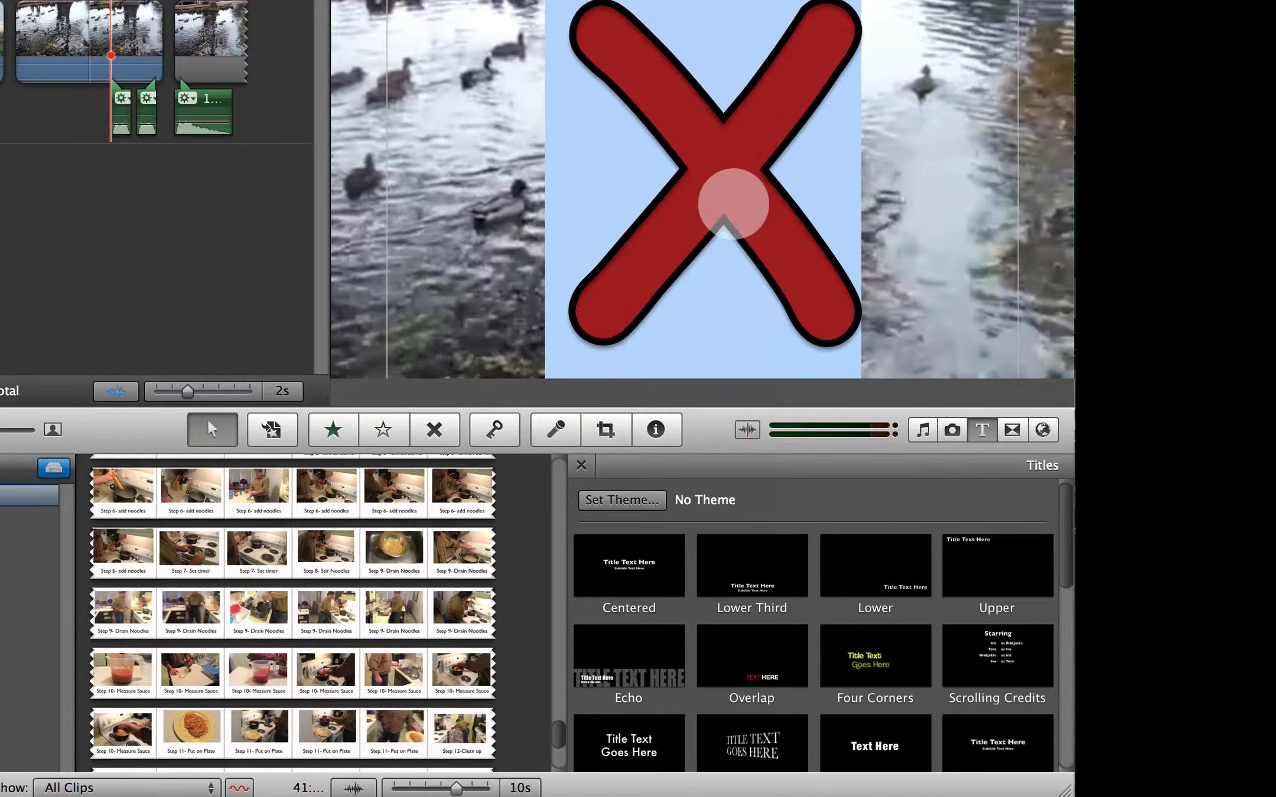
- Return to the title's font choices and turn off bold for the X
click(862, 188)
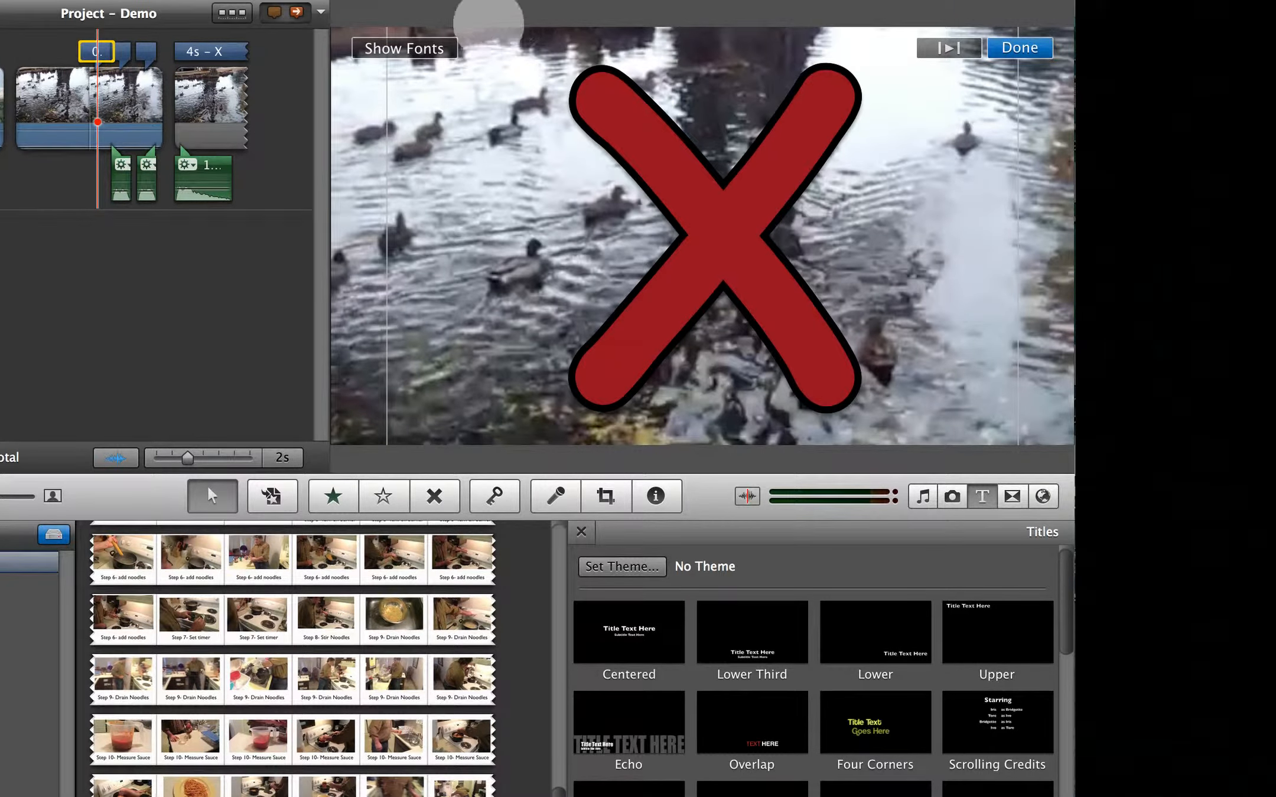
click(416, 47)
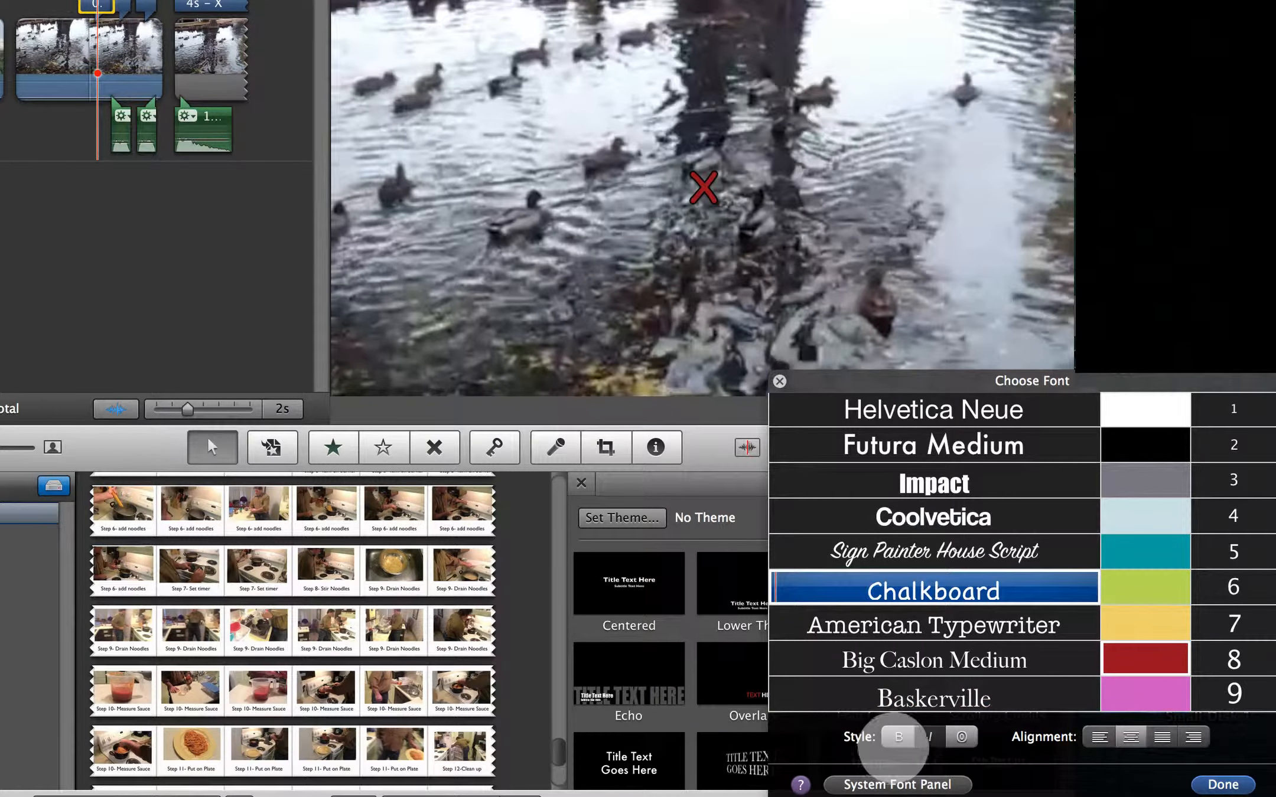
click(1221, 785)
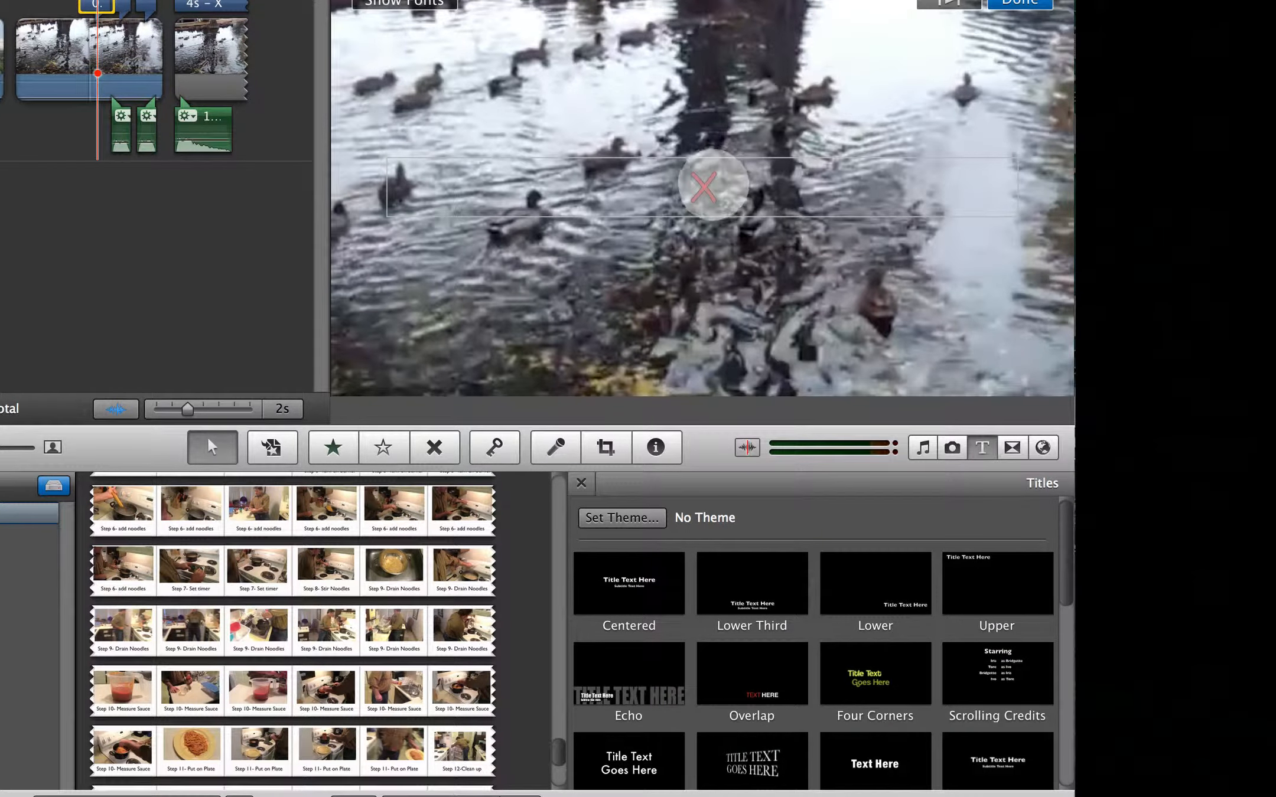
click(408, 6)
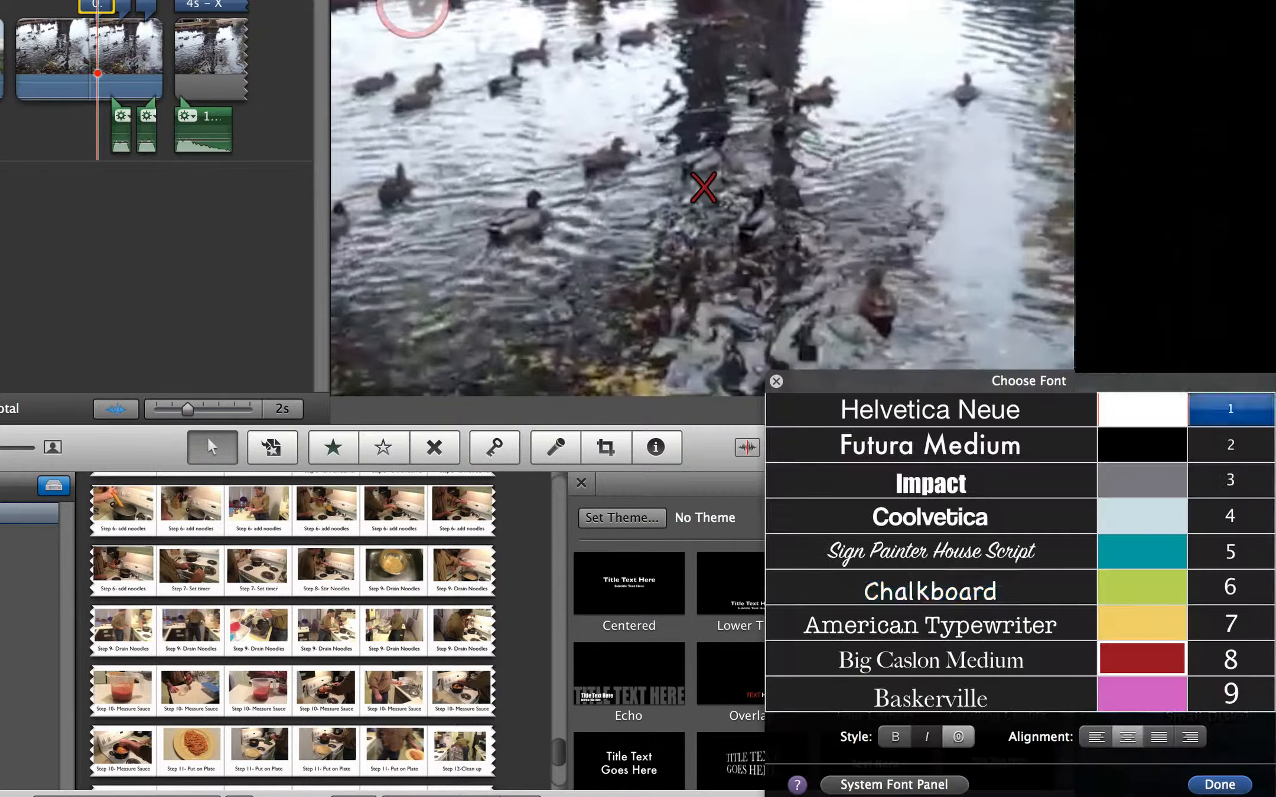
- Select the X again and enlarge its font size so the letter fills most of the frame height
click(903, 788)
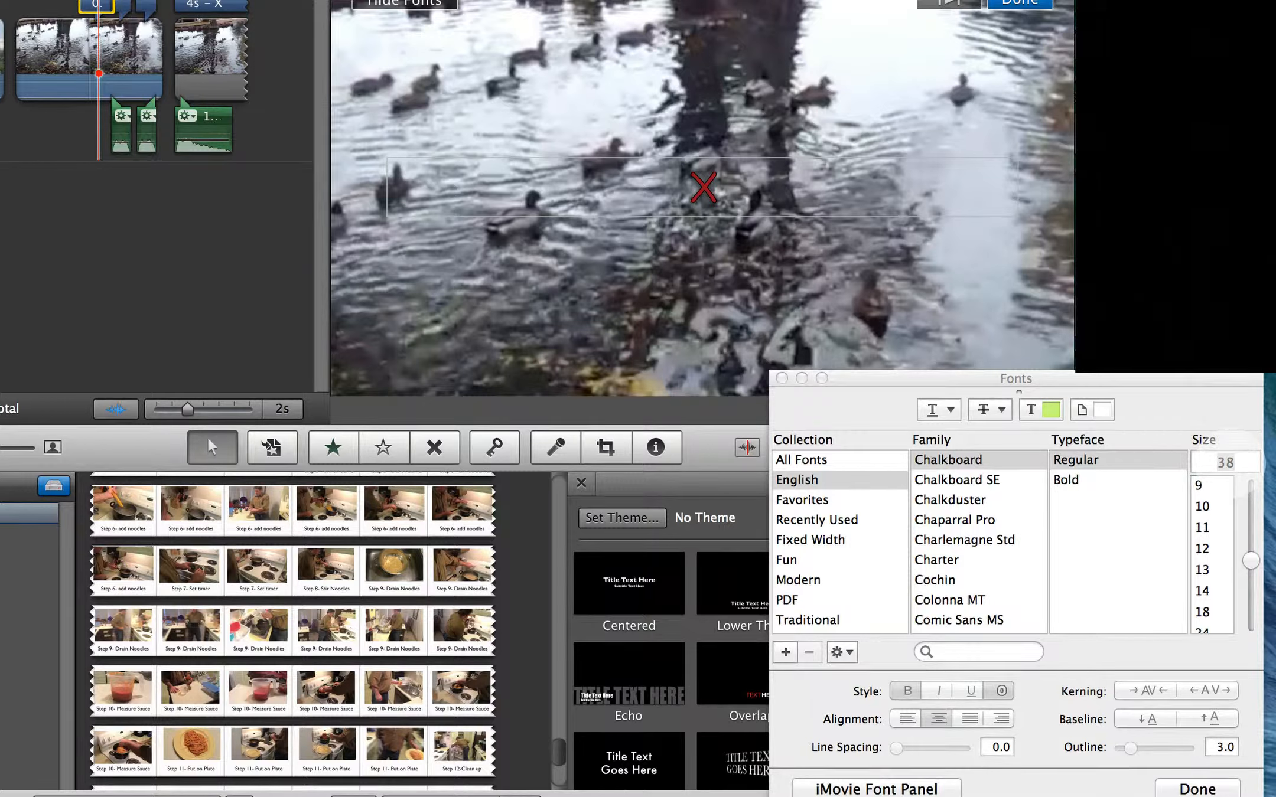
double_click(703, 186)
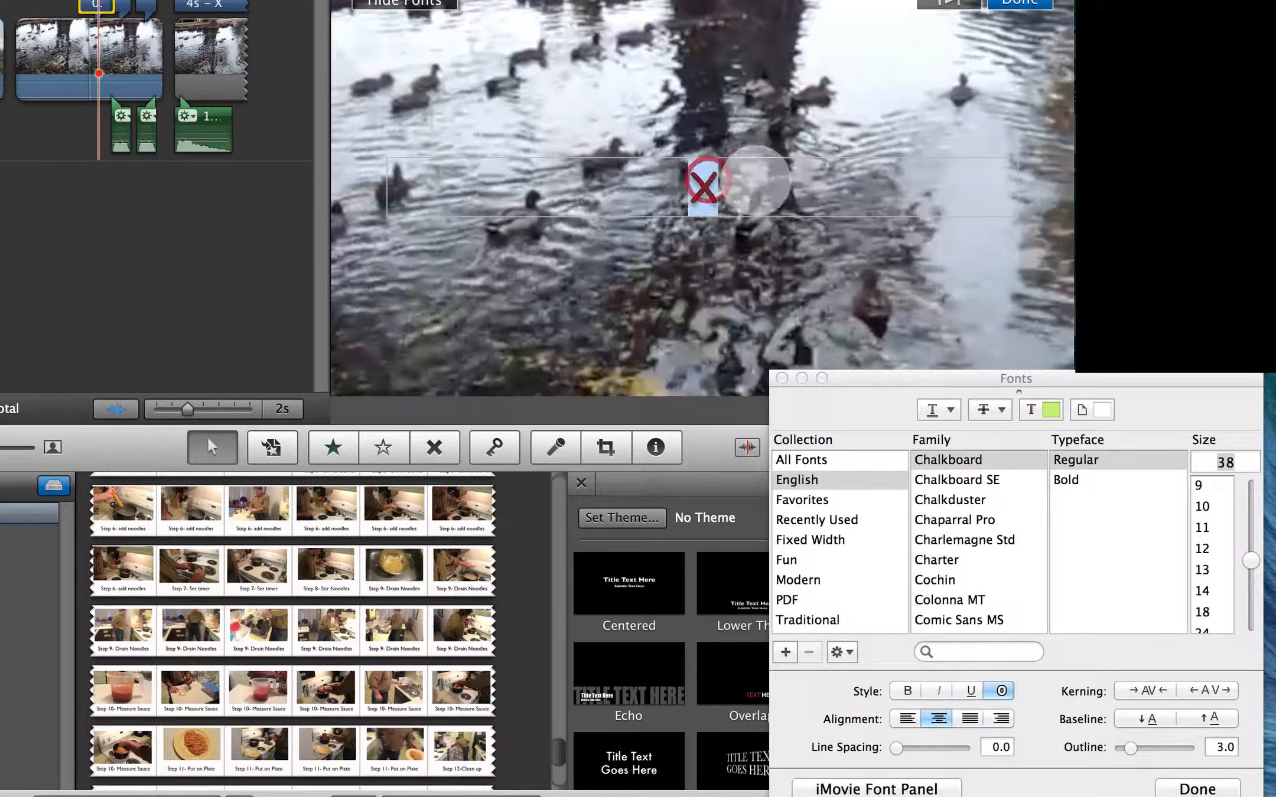
click(1226, 463)
text(400)
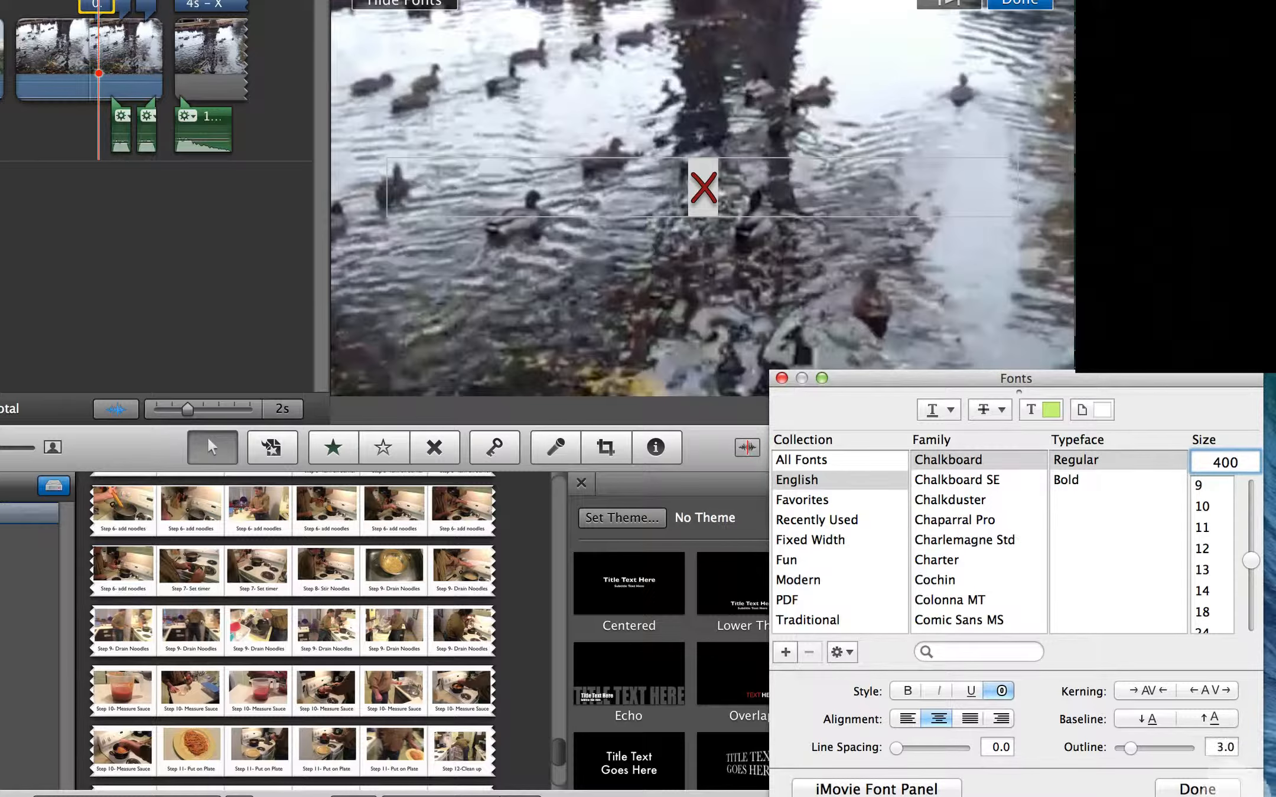
click(1213, 790)
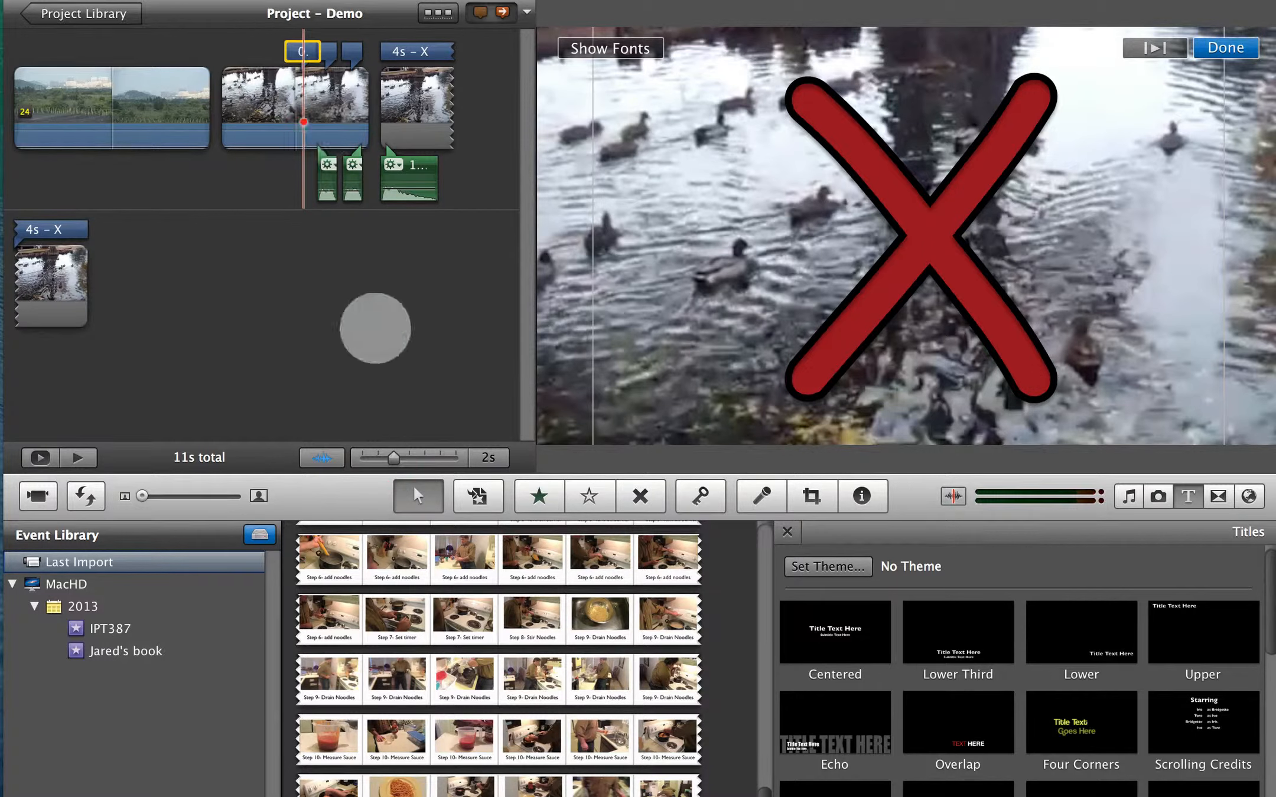
- Shorten the new X title over the duck clip to 0.5 s, trimming its end
click(385, 456)
drag(385, 456, 358, 456)
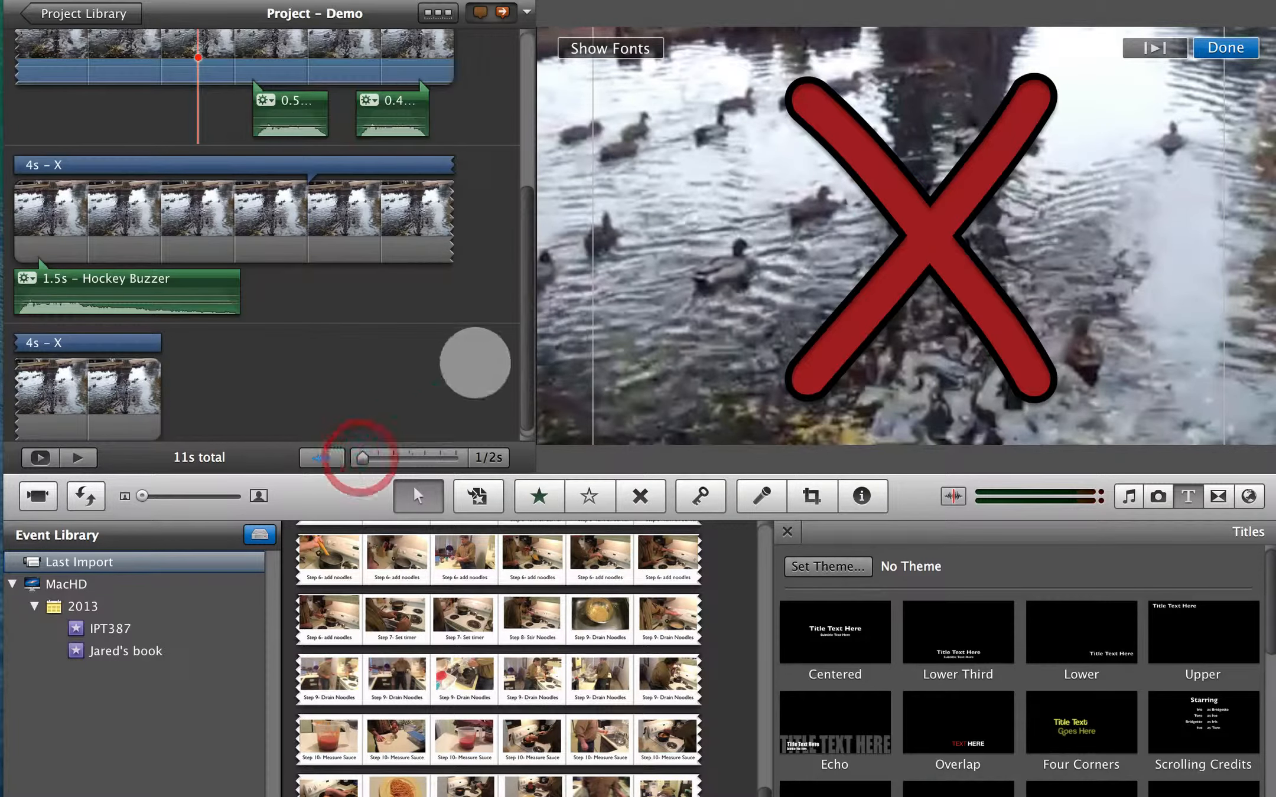
drag(521, 354, 521, 158)
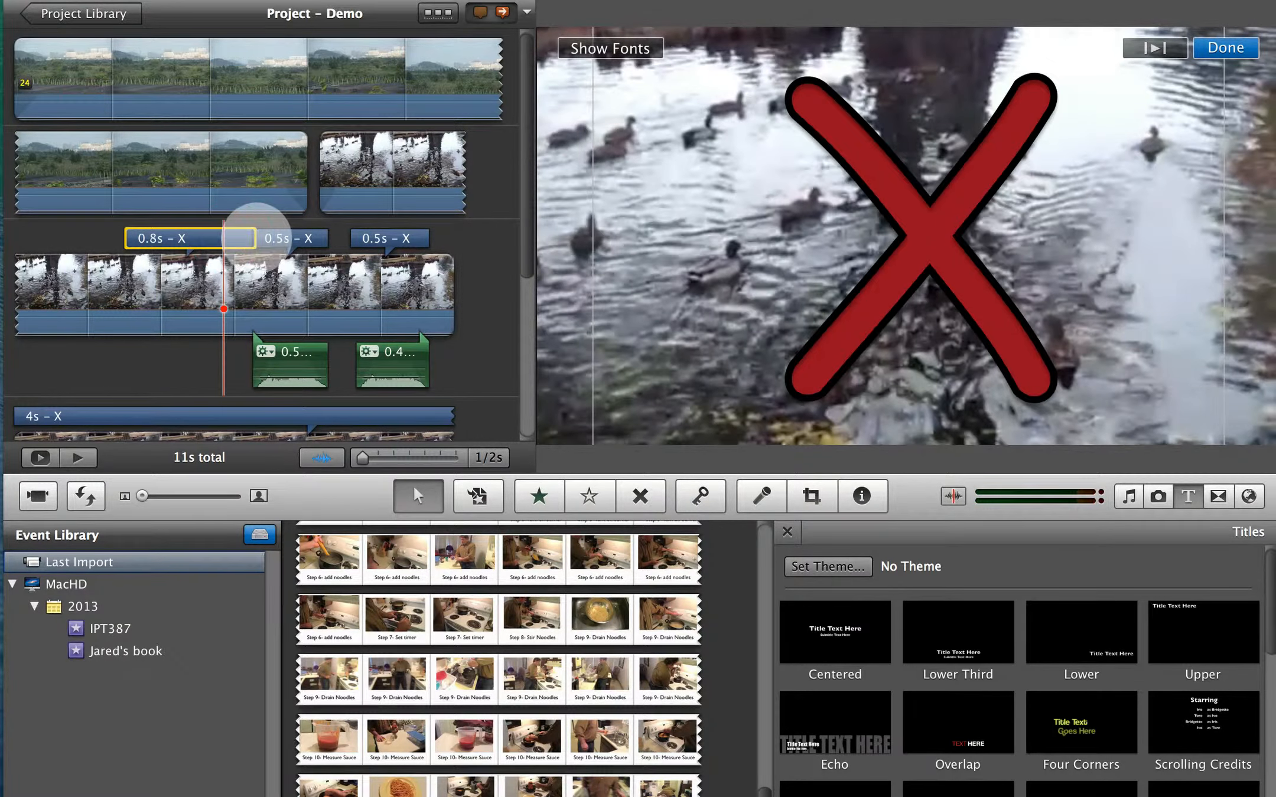
drag(255, 238, 205, 239)
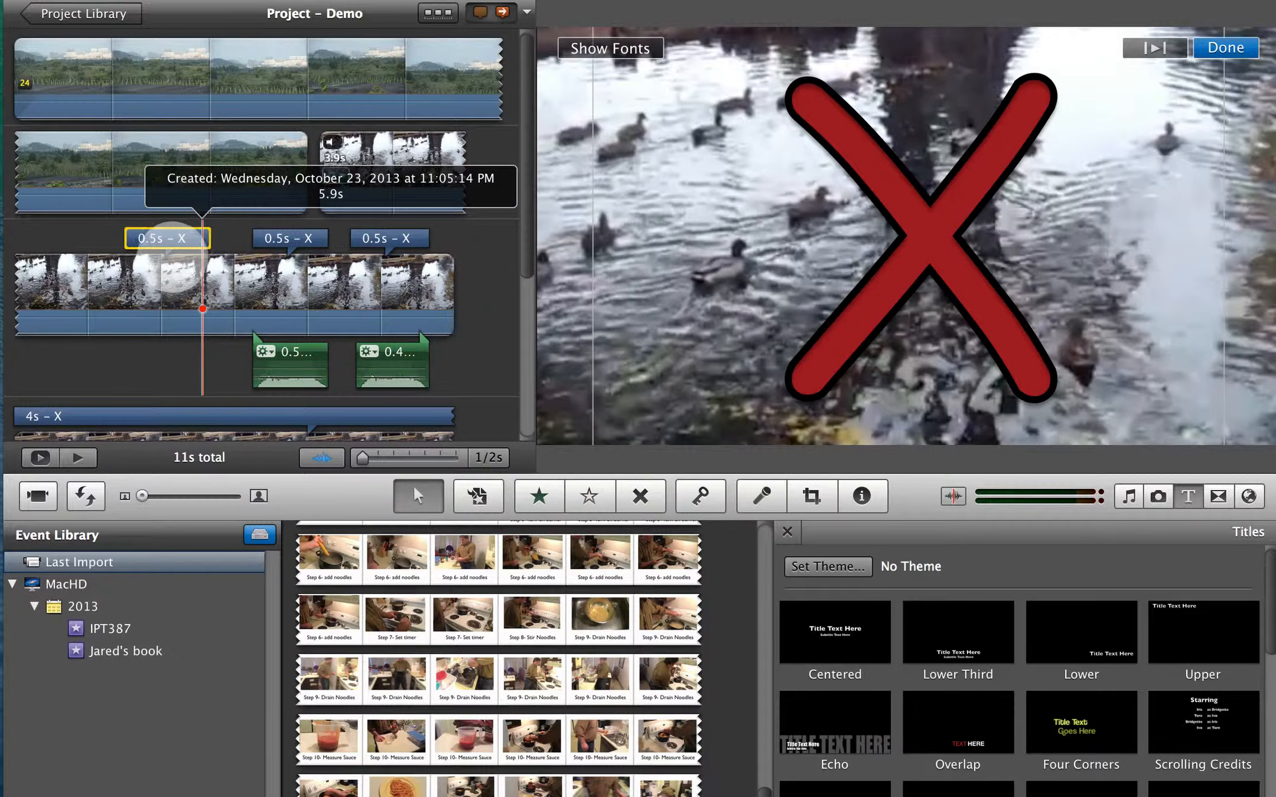
click(157, 244)
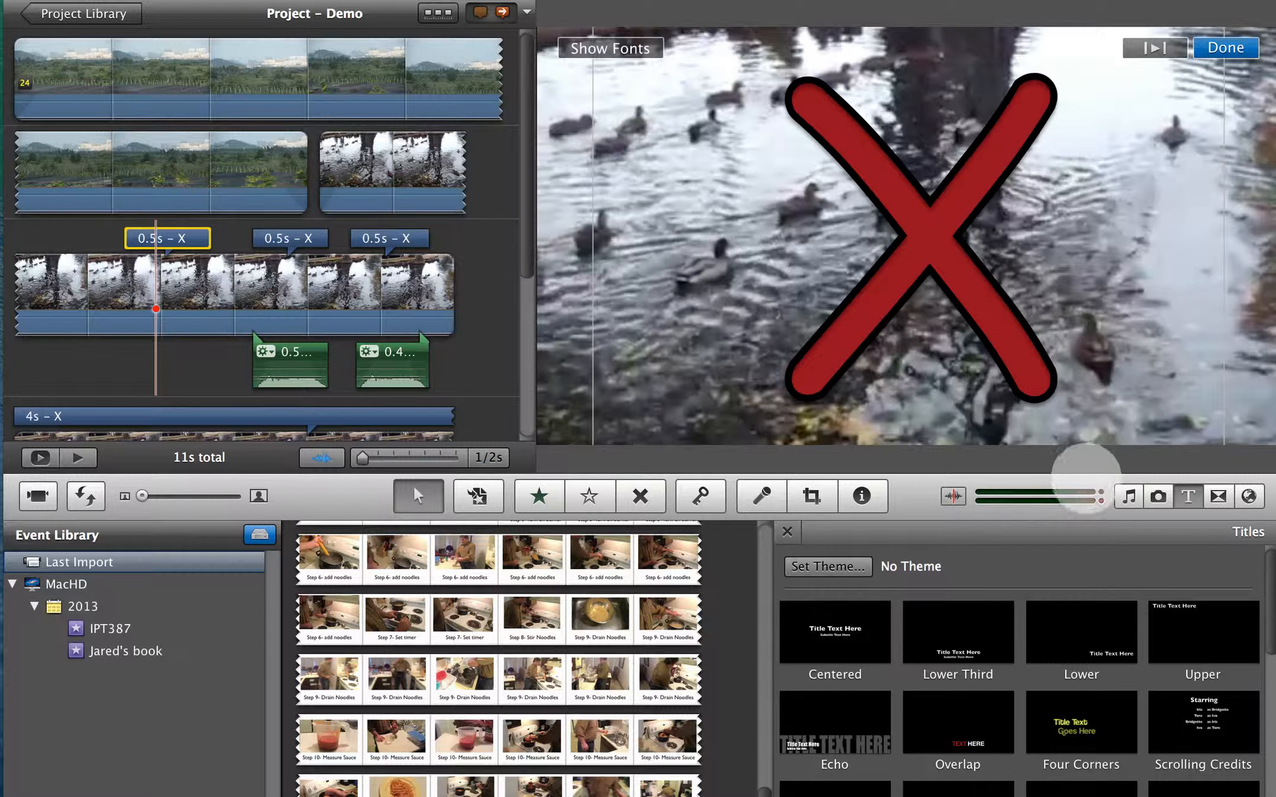
- Find Hockey Buzzer.mp3 in the iMovie Sound Effects and attach it to the duck clip at the start of the new X title
click(1128, 496)
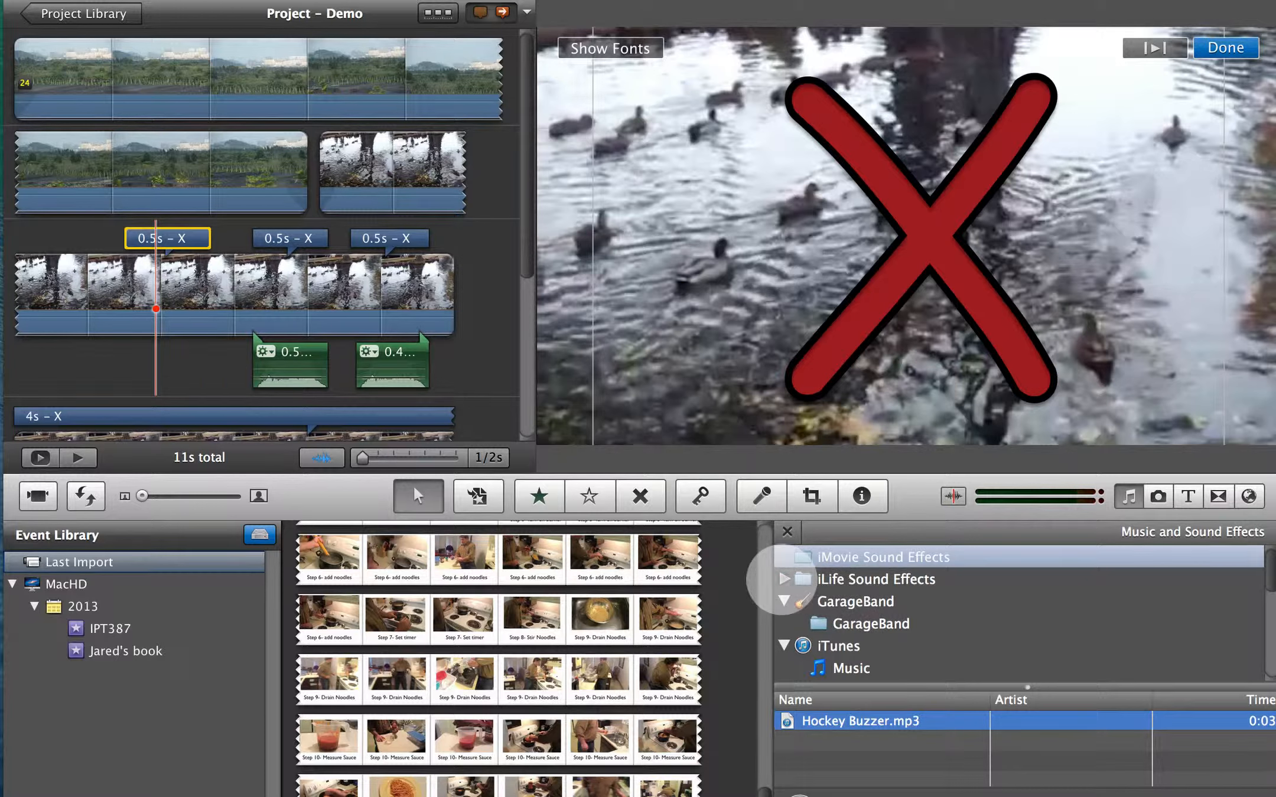
click(784, 579)
click(859, 601)
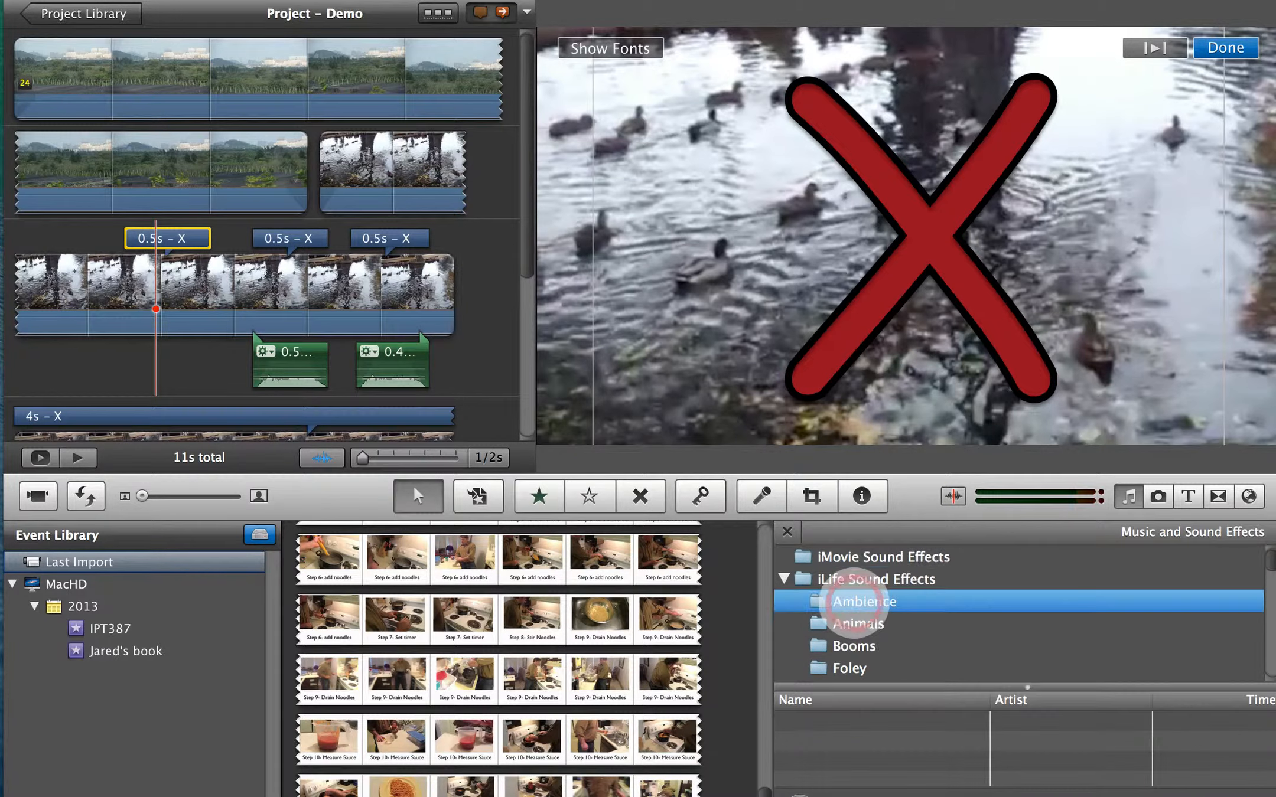
click(856, 623)
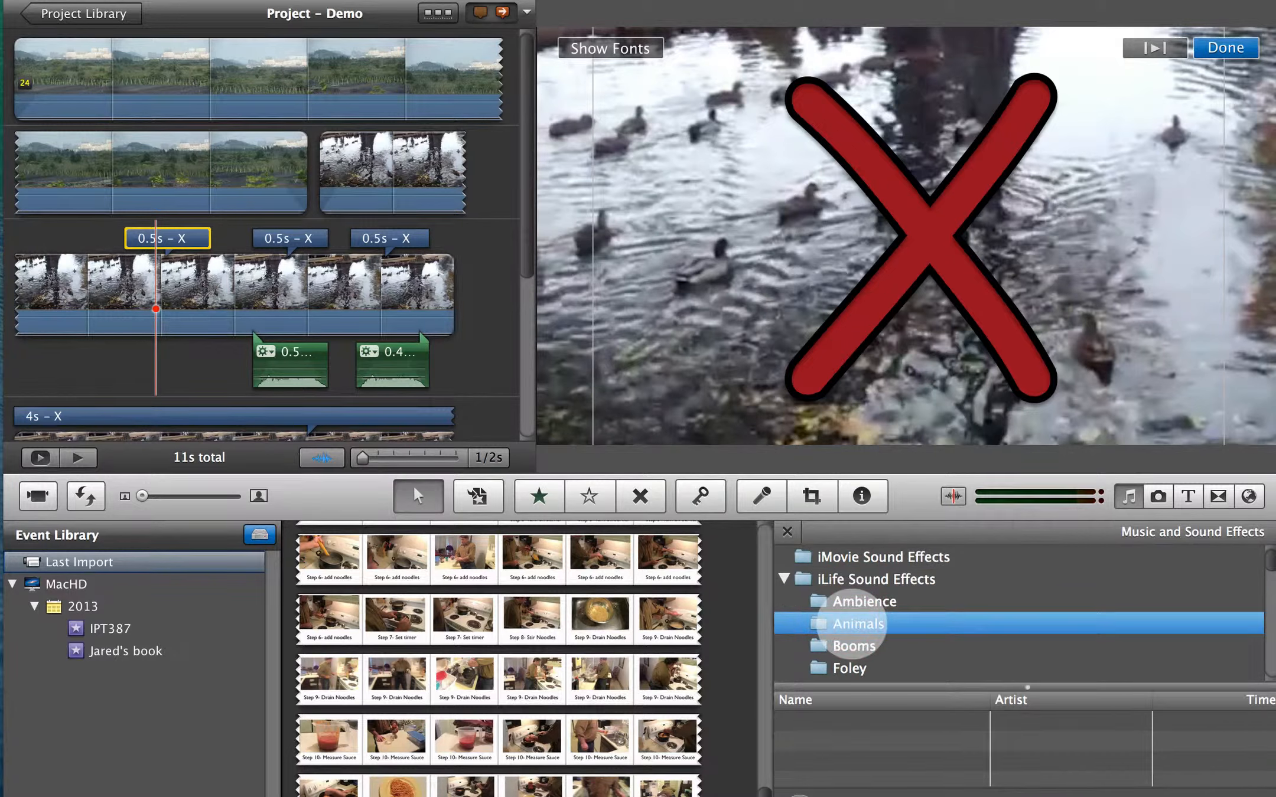
click(811, 554)
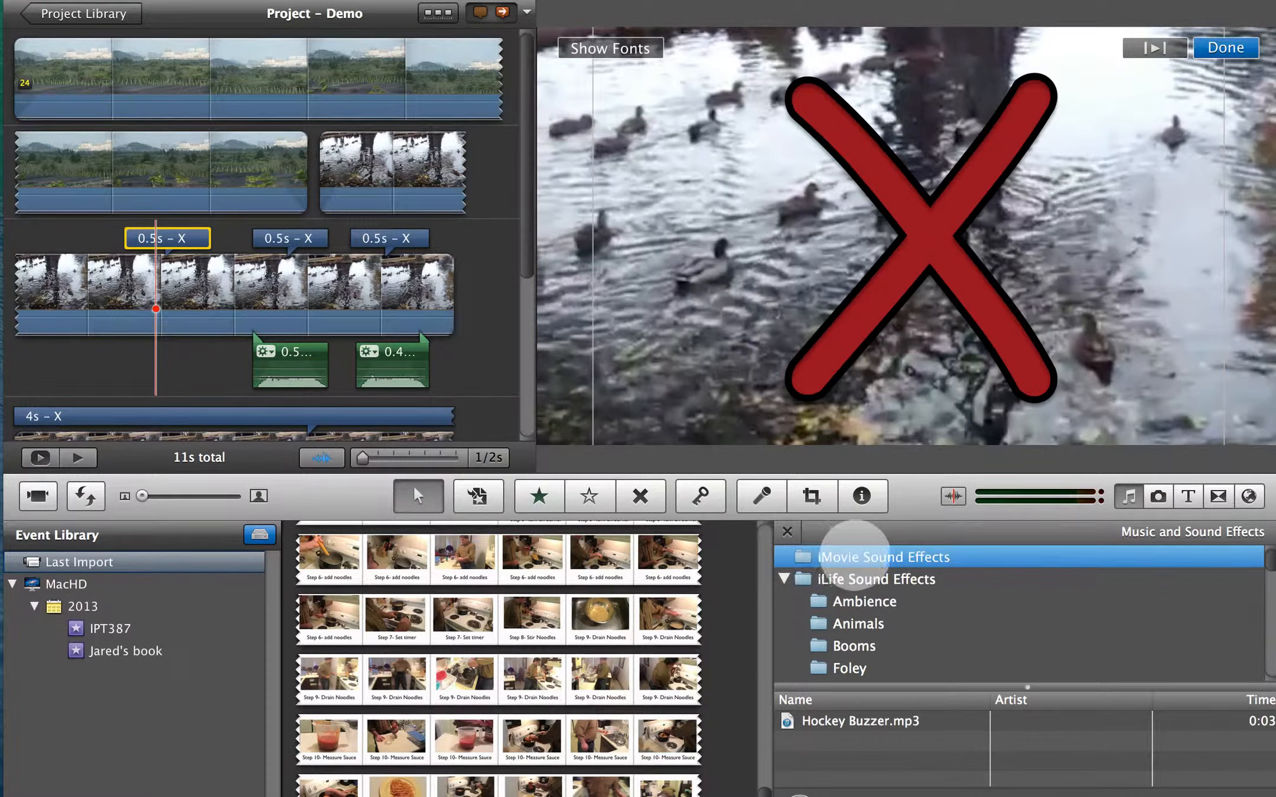
click(855, 721)
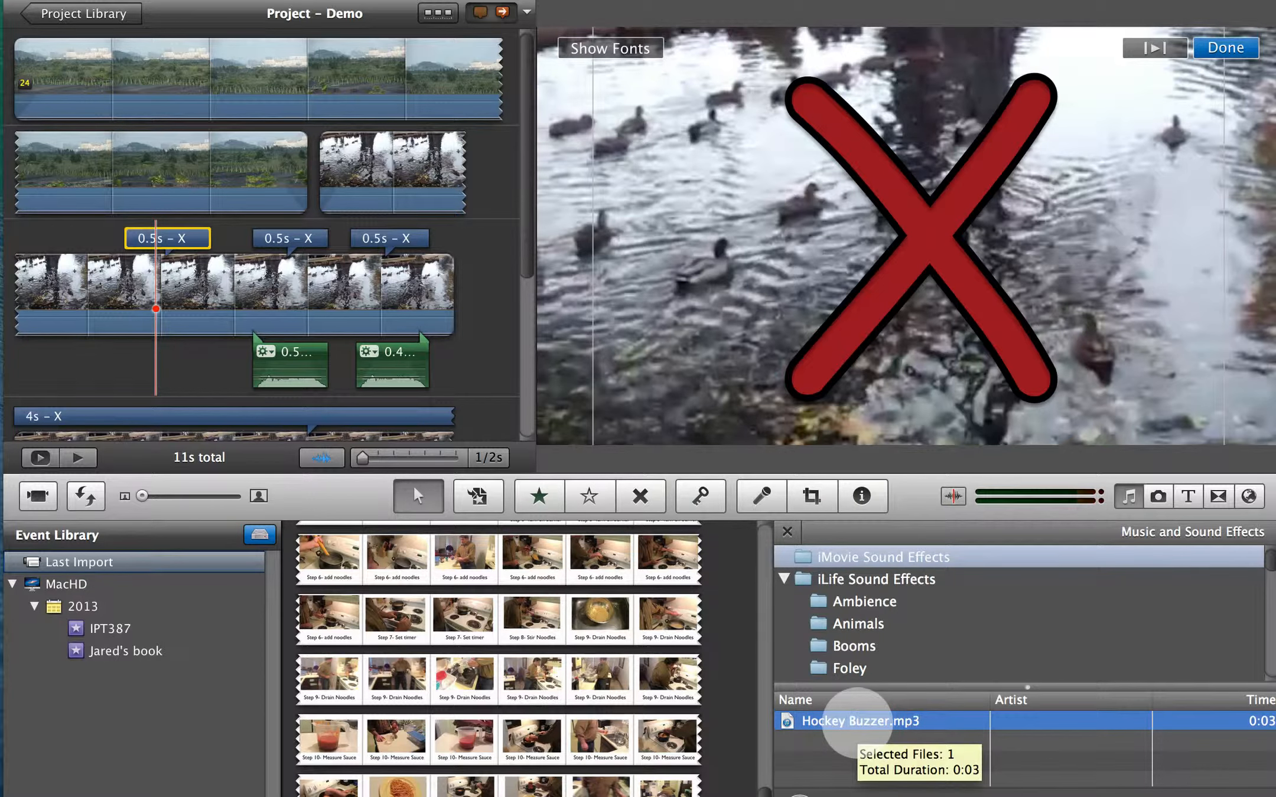
drag(855, 722, 131, 351)
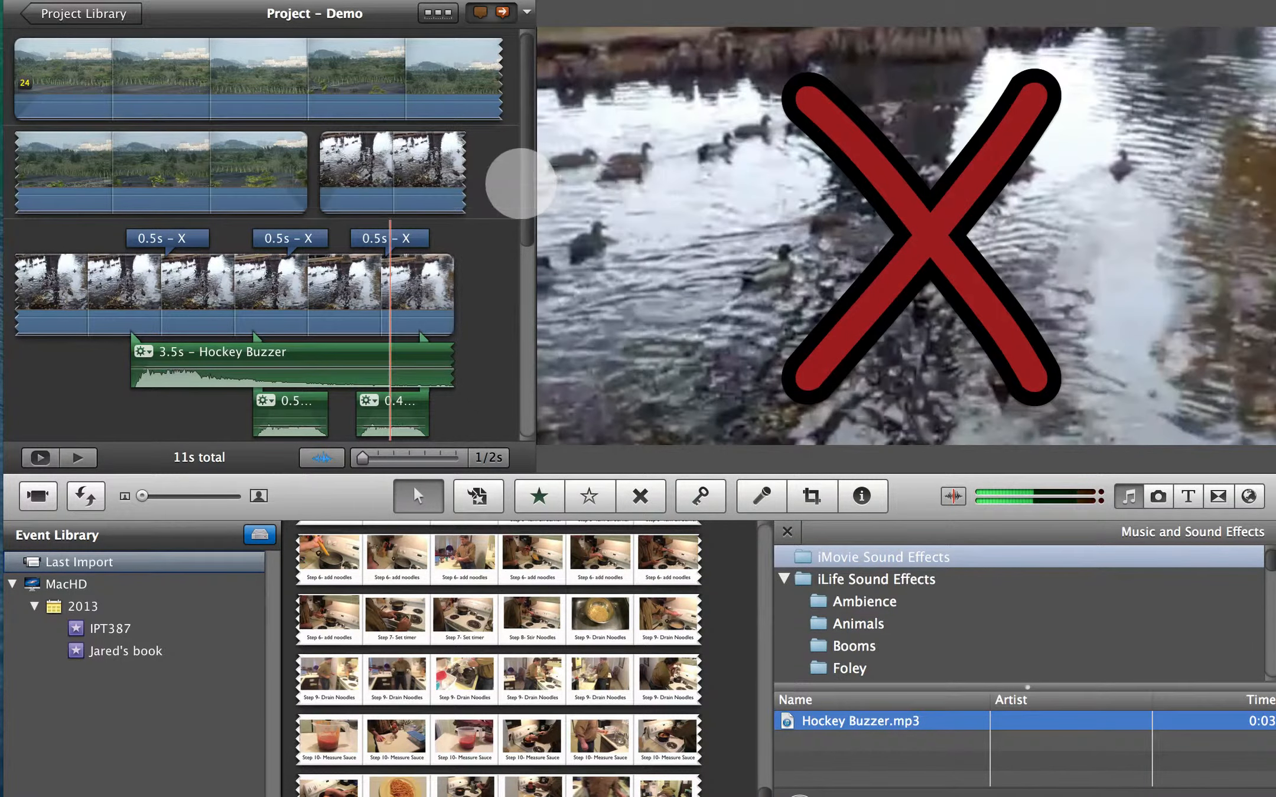
drag(525, 186, 509, 346)
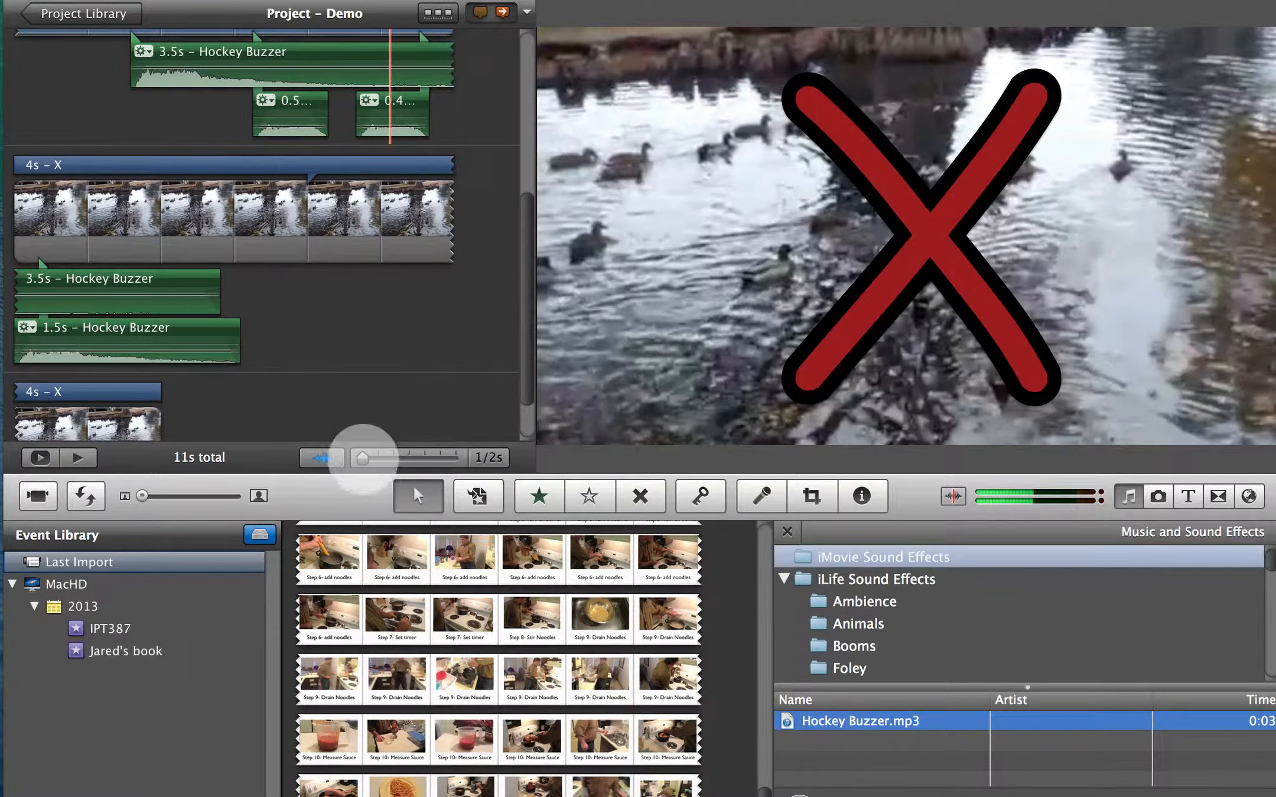
drag(363, 458, 393, 458)
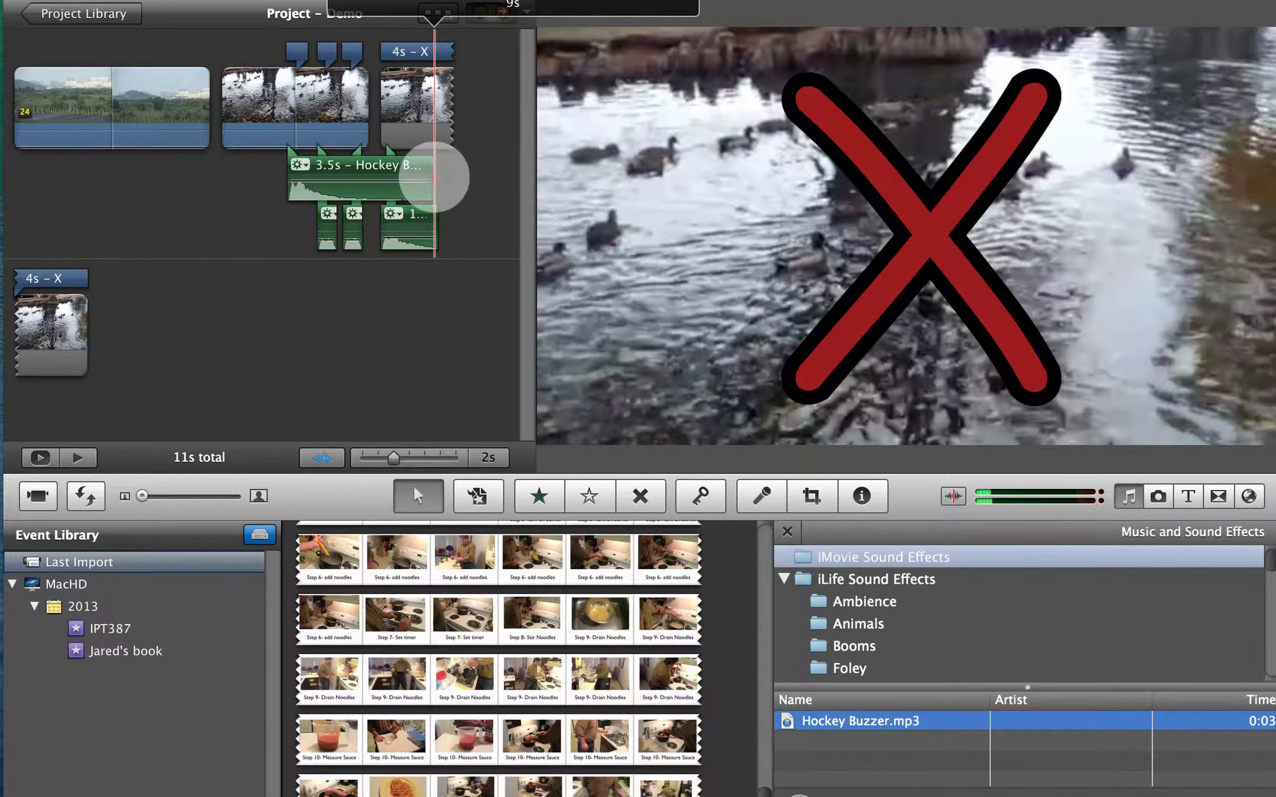
- Trim the end of the new Hockey Buzzer sound effect to 0.5 s, matching the X title above it
drag(434, 178, 309, 175)
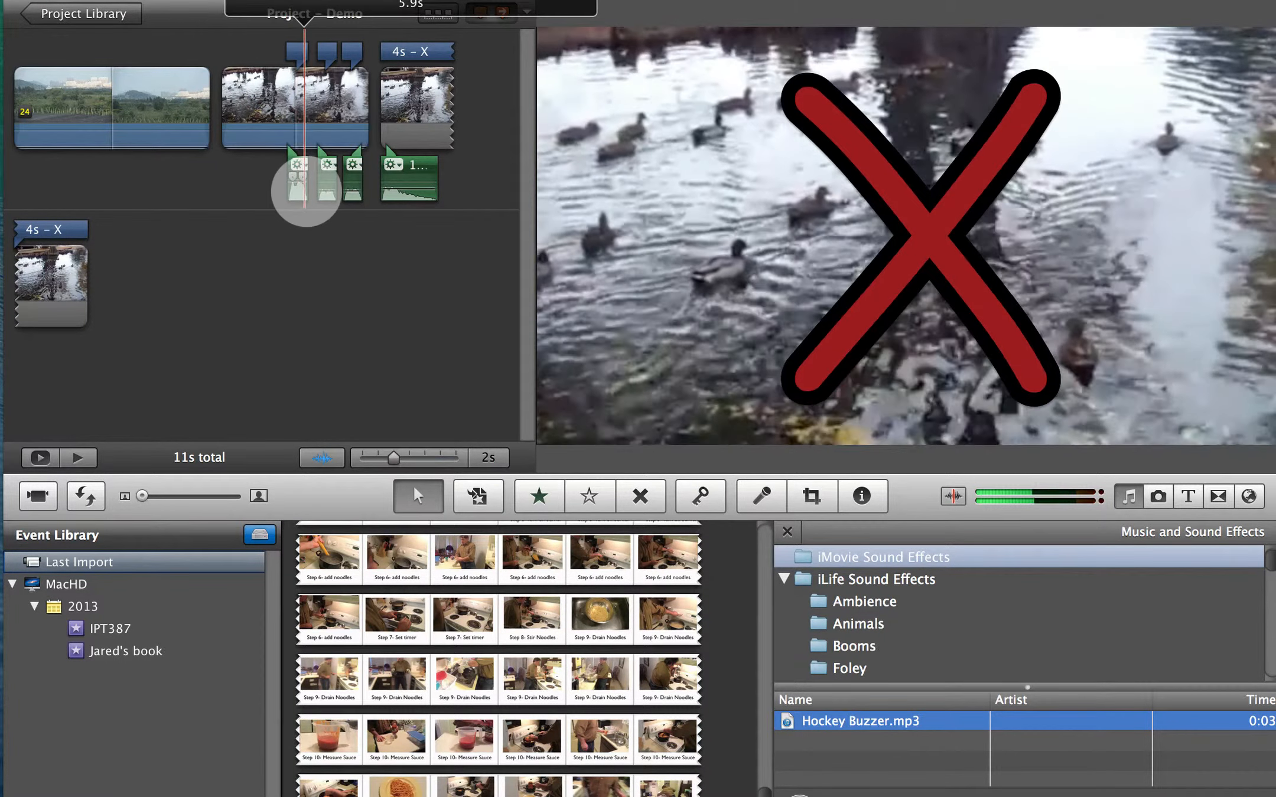
mouse_move(392, 458)
mouse_down()
mouse_move(408, 458)
mouse_move(368, 457)
mouse_up()
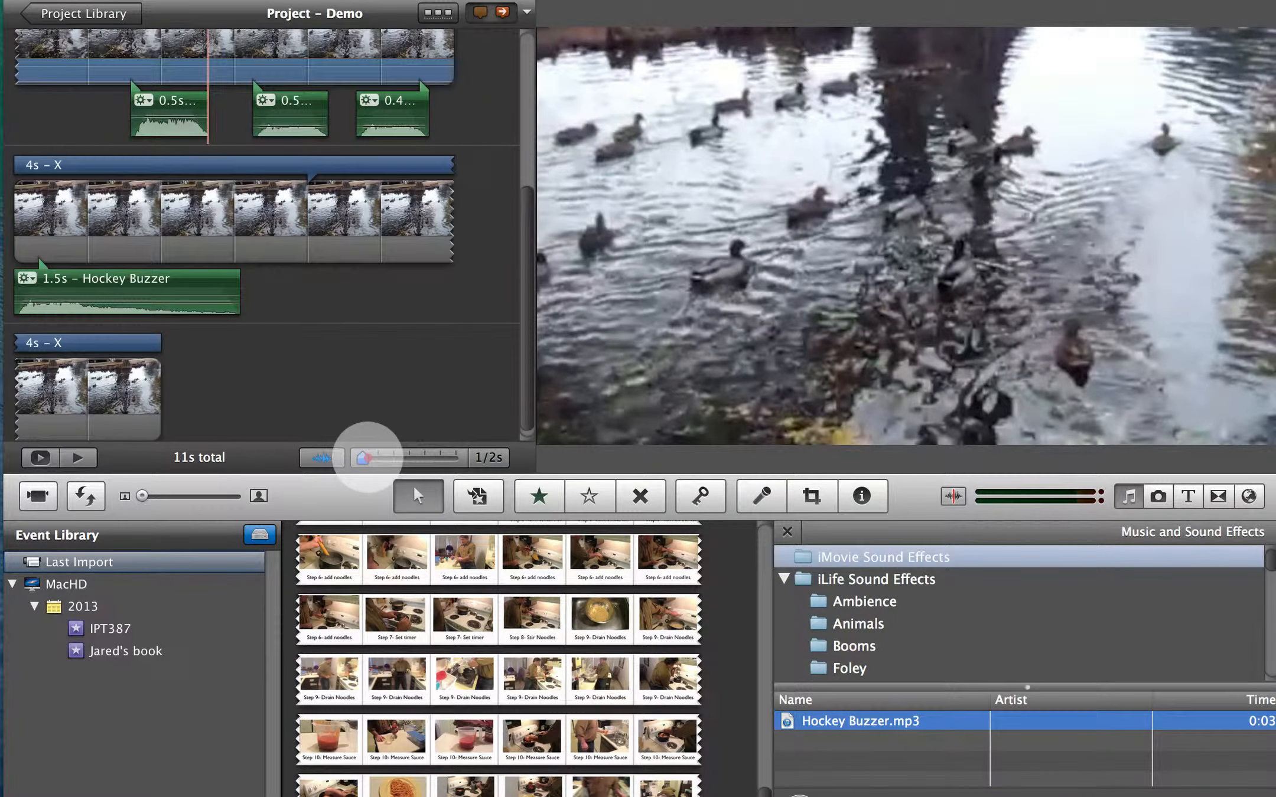
scroll(483, 245, up, 3)
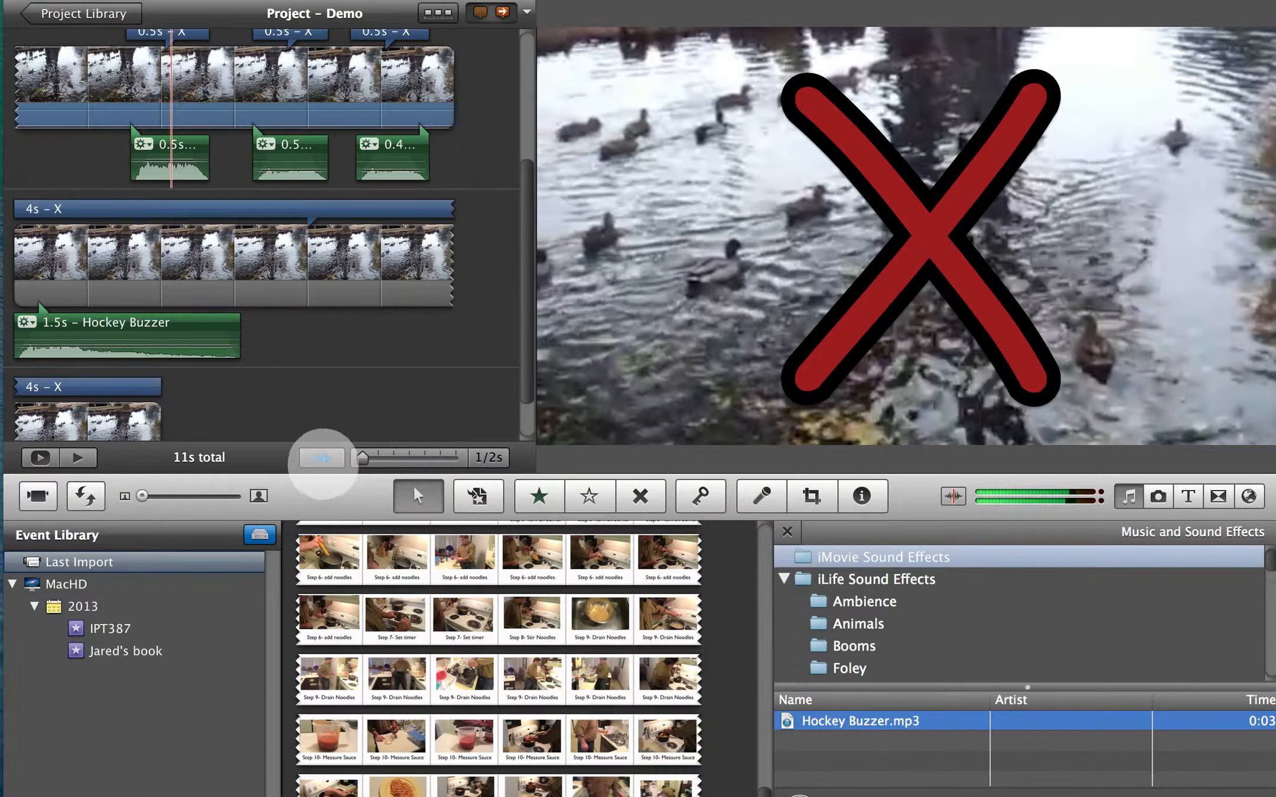
- With the audio waveforms shown, lower the volume of the first 0.5 s Hockey Buzzer effect under the duck clip
click(321, 458)
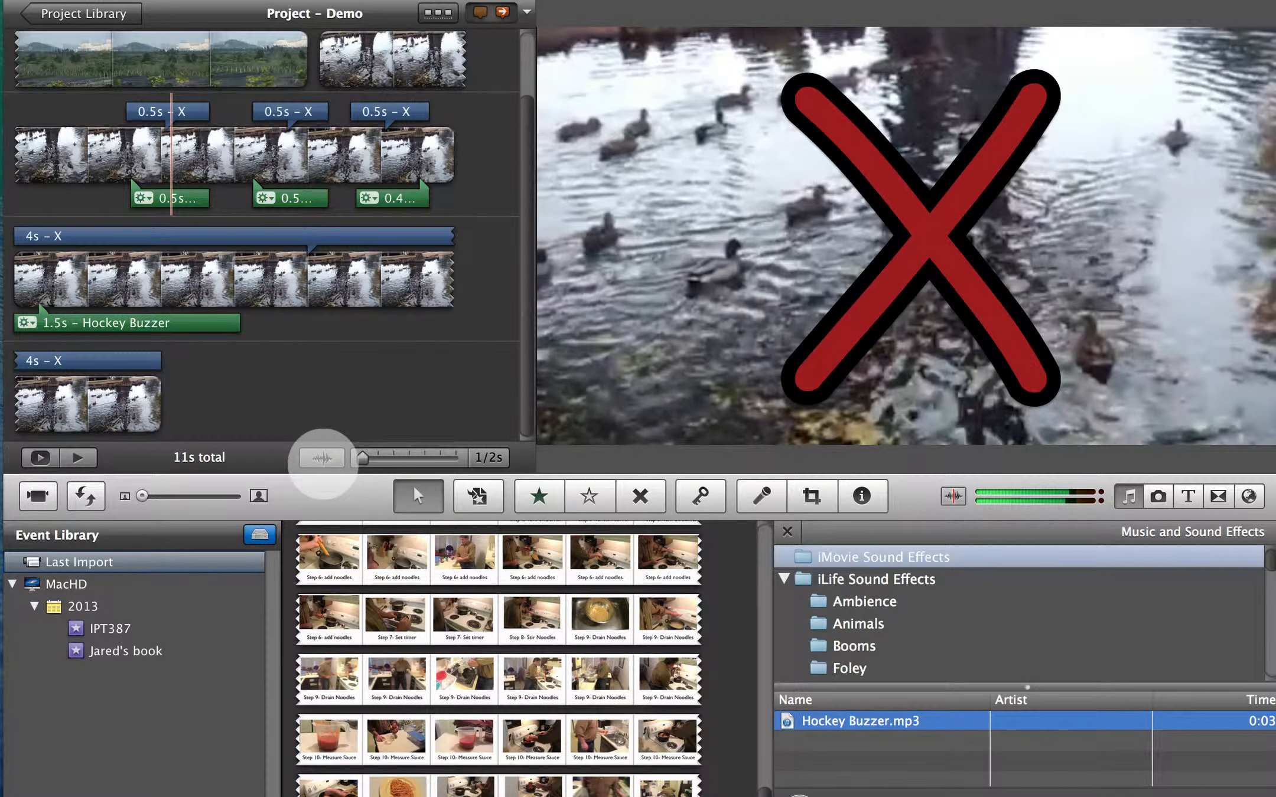
click(321, 458)
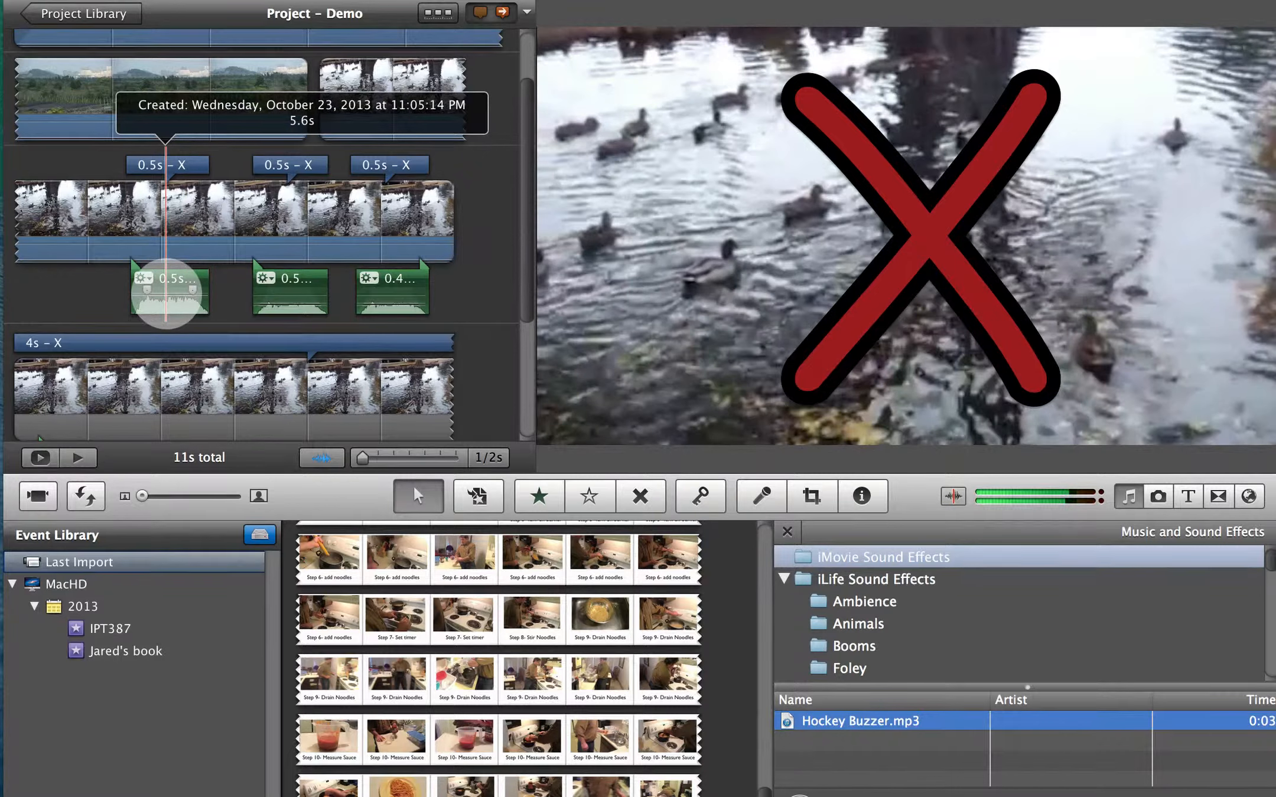
mouse_move(165, 292)
mouse_down()
mouse_move(166, 279)
mouse_move(170, 307)
mouse_up()
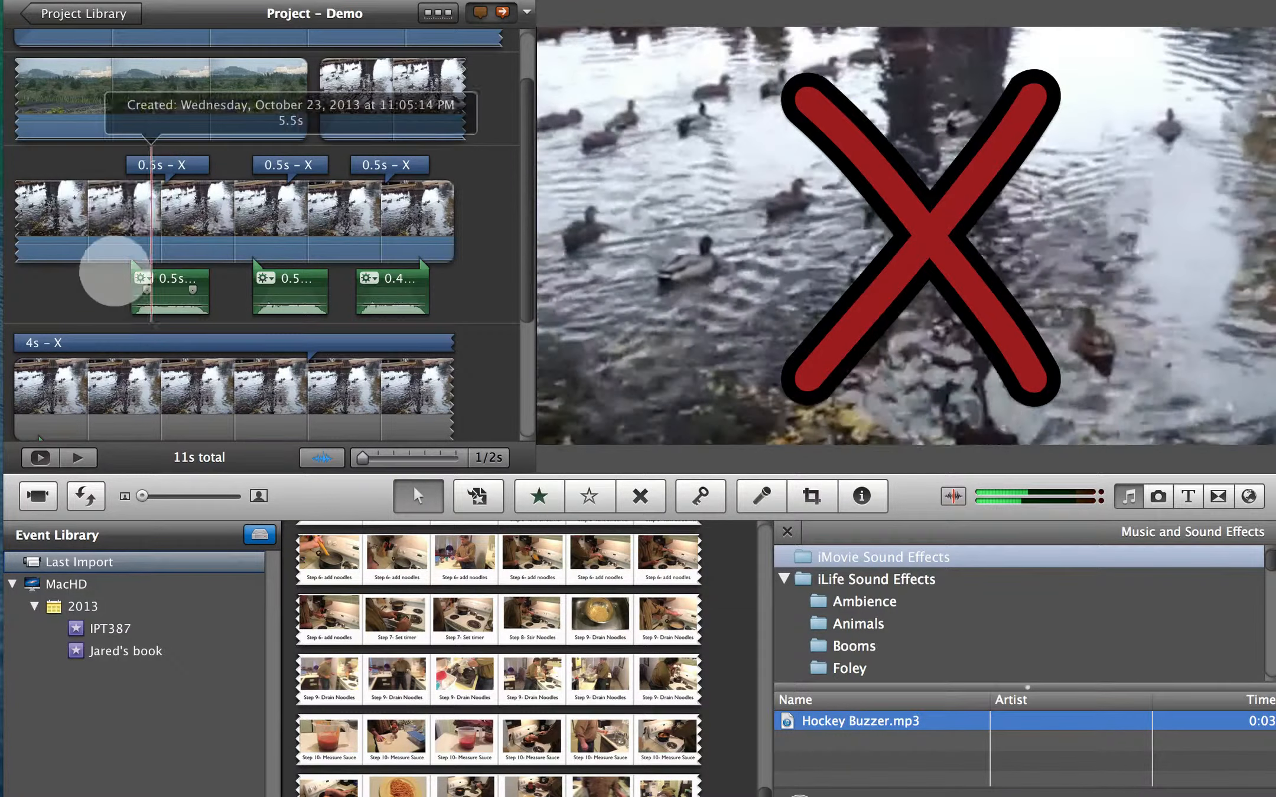
- Lower the volume of the duck clip's own audio and play back that part of the project
click(65, 249)
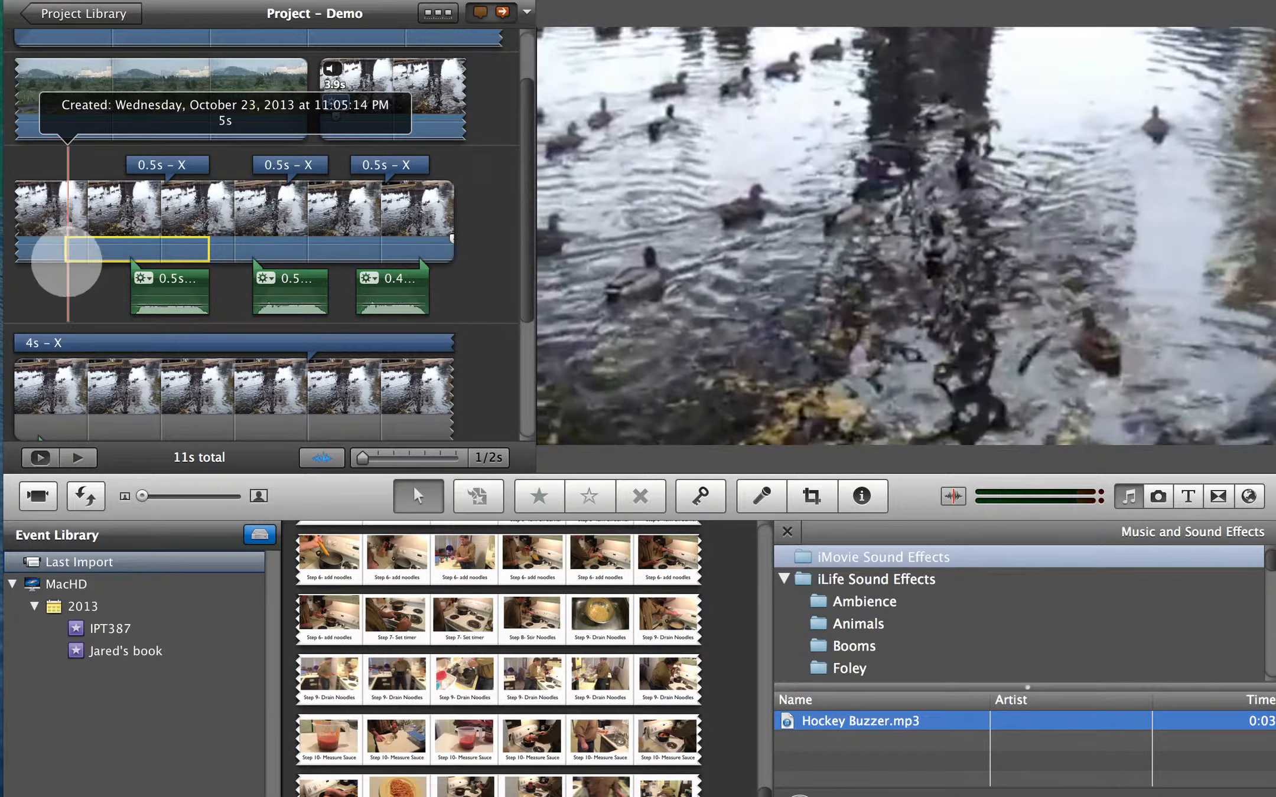
click(55, 258)
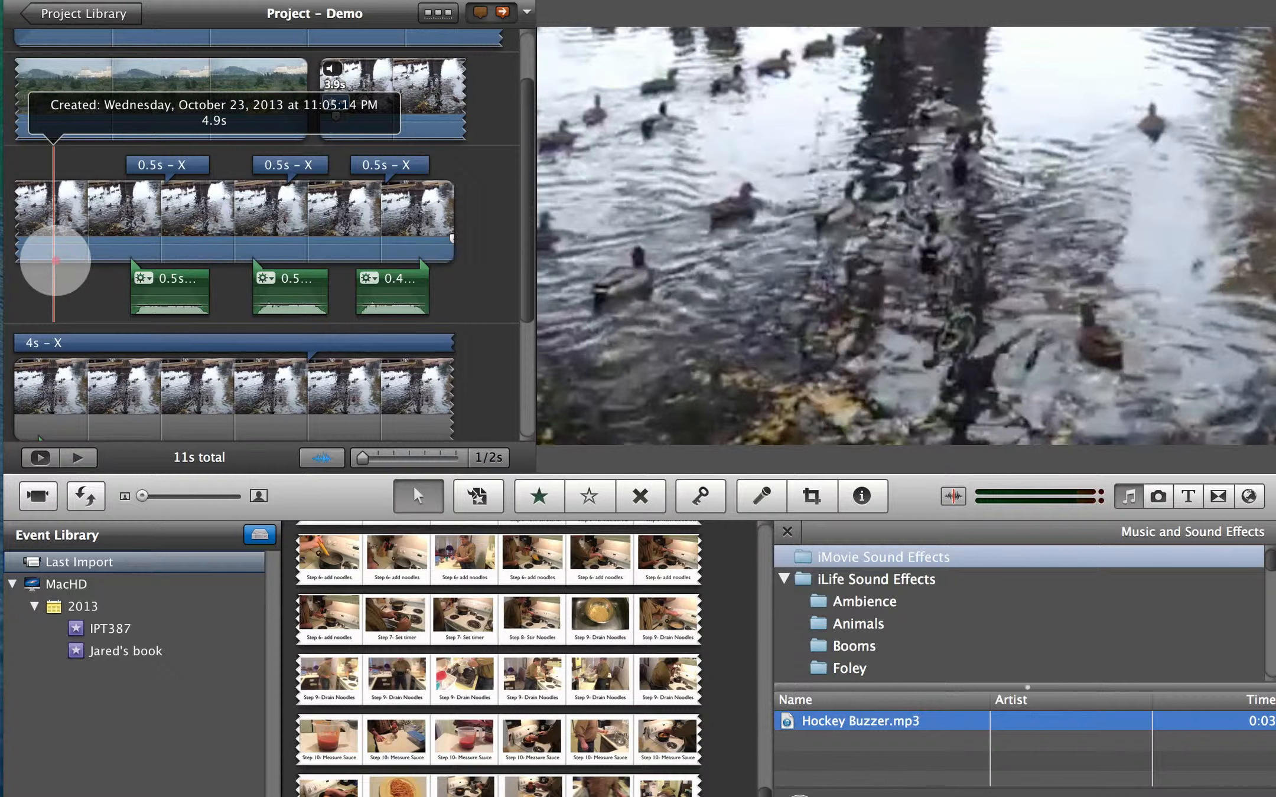
mouse_move(54, 260)
mouse_down()
mouse_move(54, 241)
mouse_move(60, 268)
mouse_up()
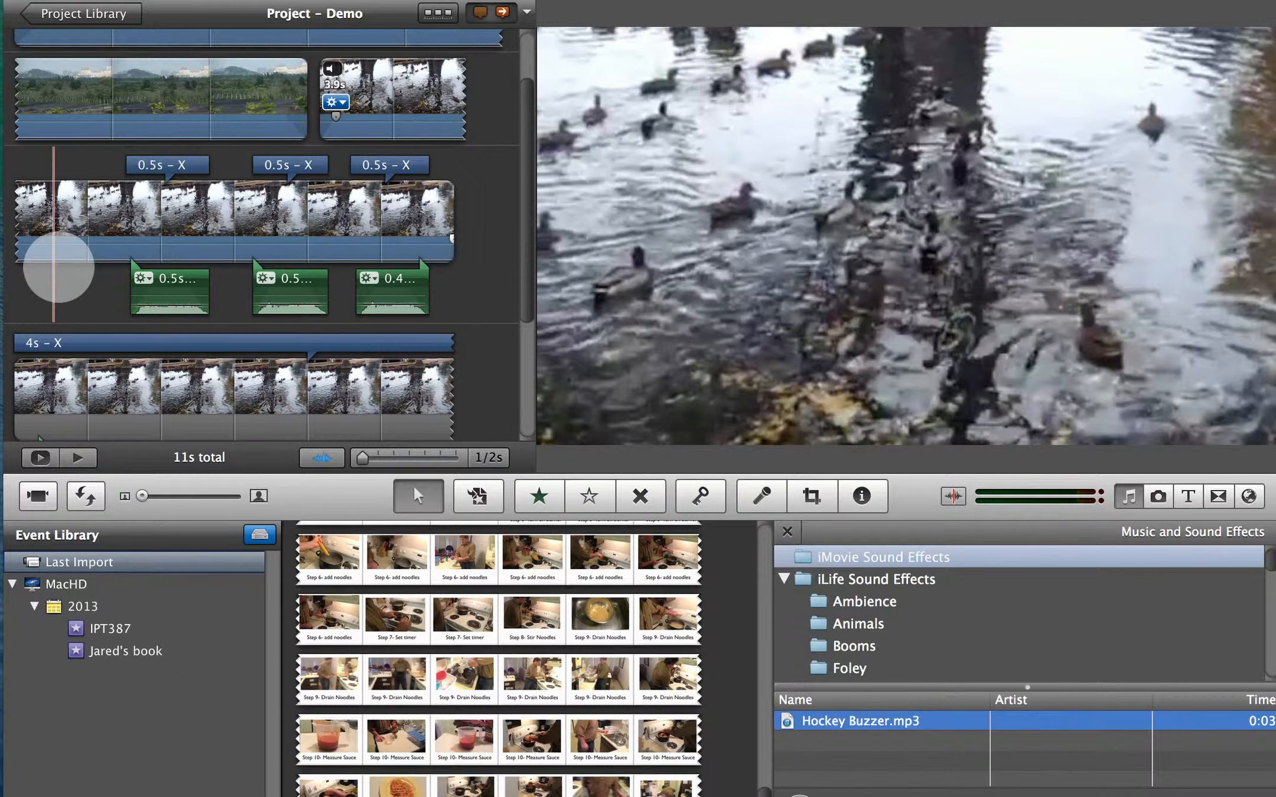
key(space)
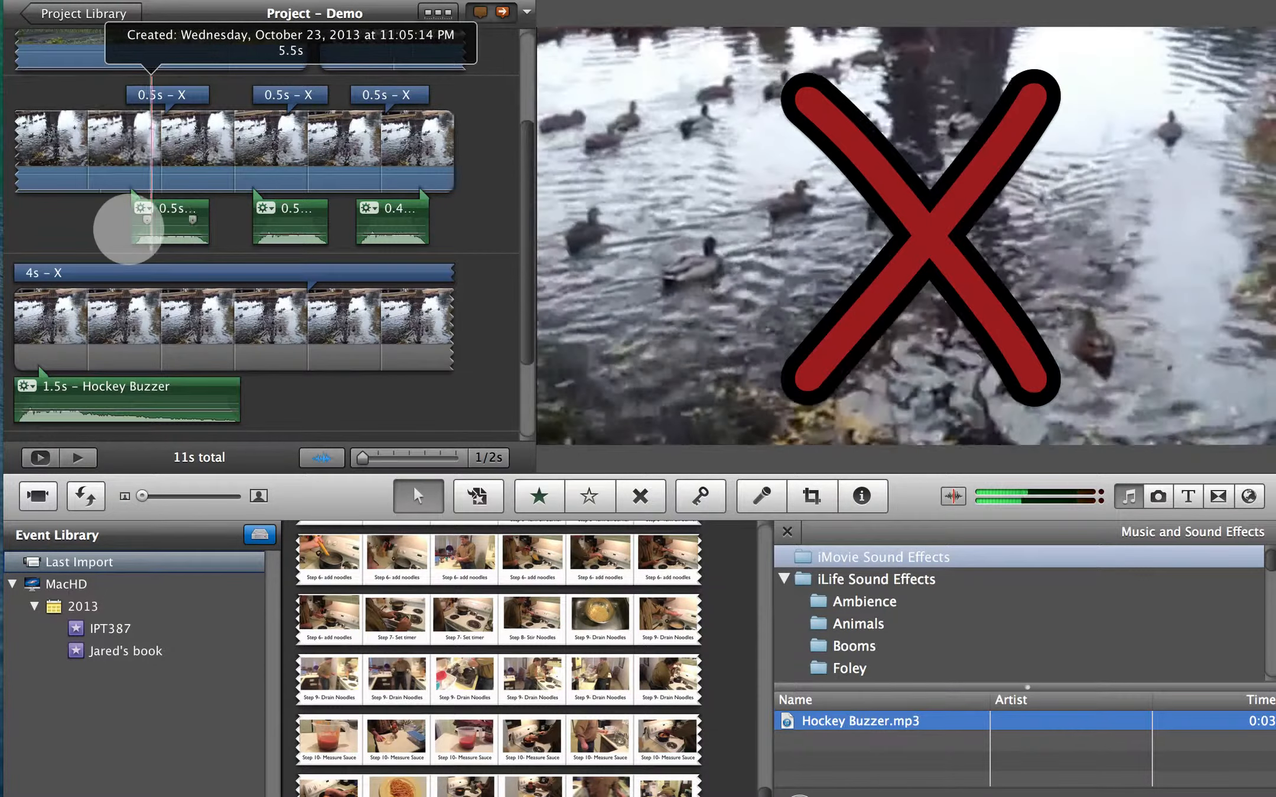
- Check the Title Fade Duration at its 0.0 s minimum in the project properties and close them without saving
click(140, 2)
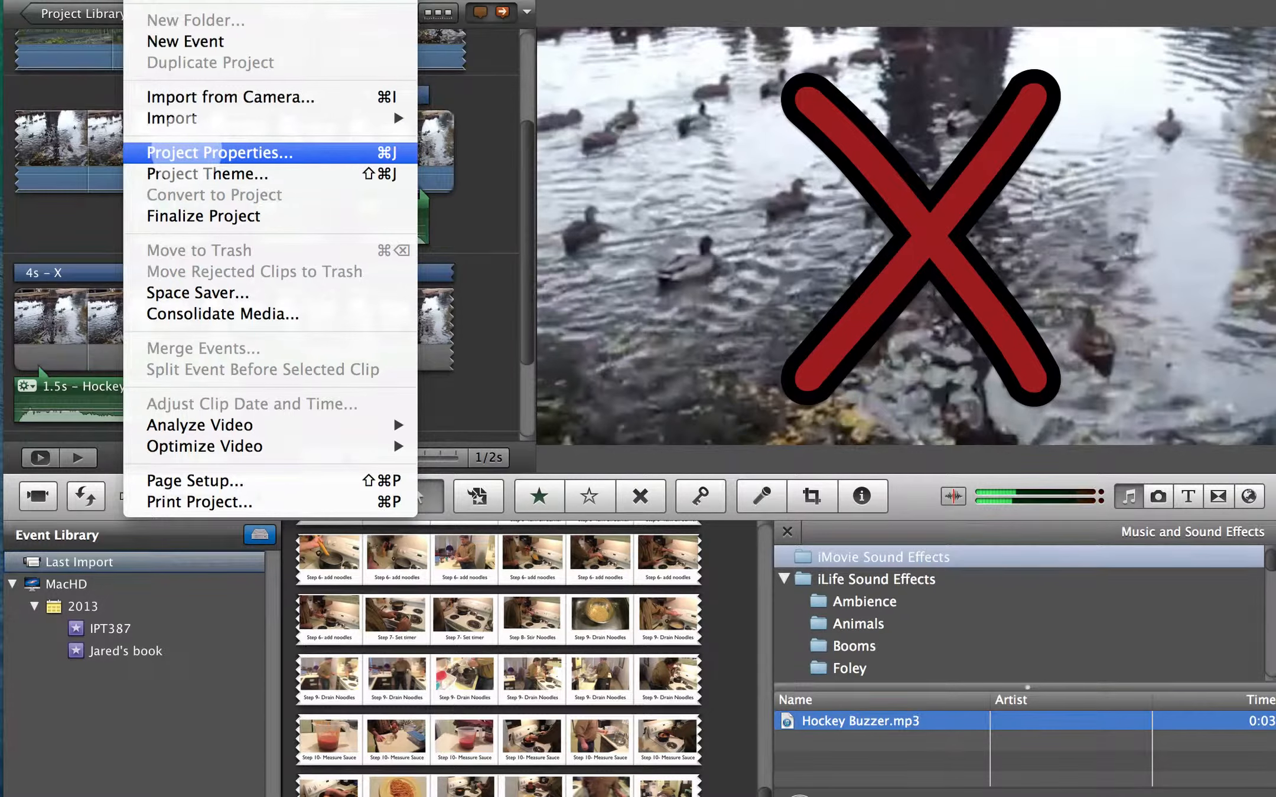
click(188, 152)
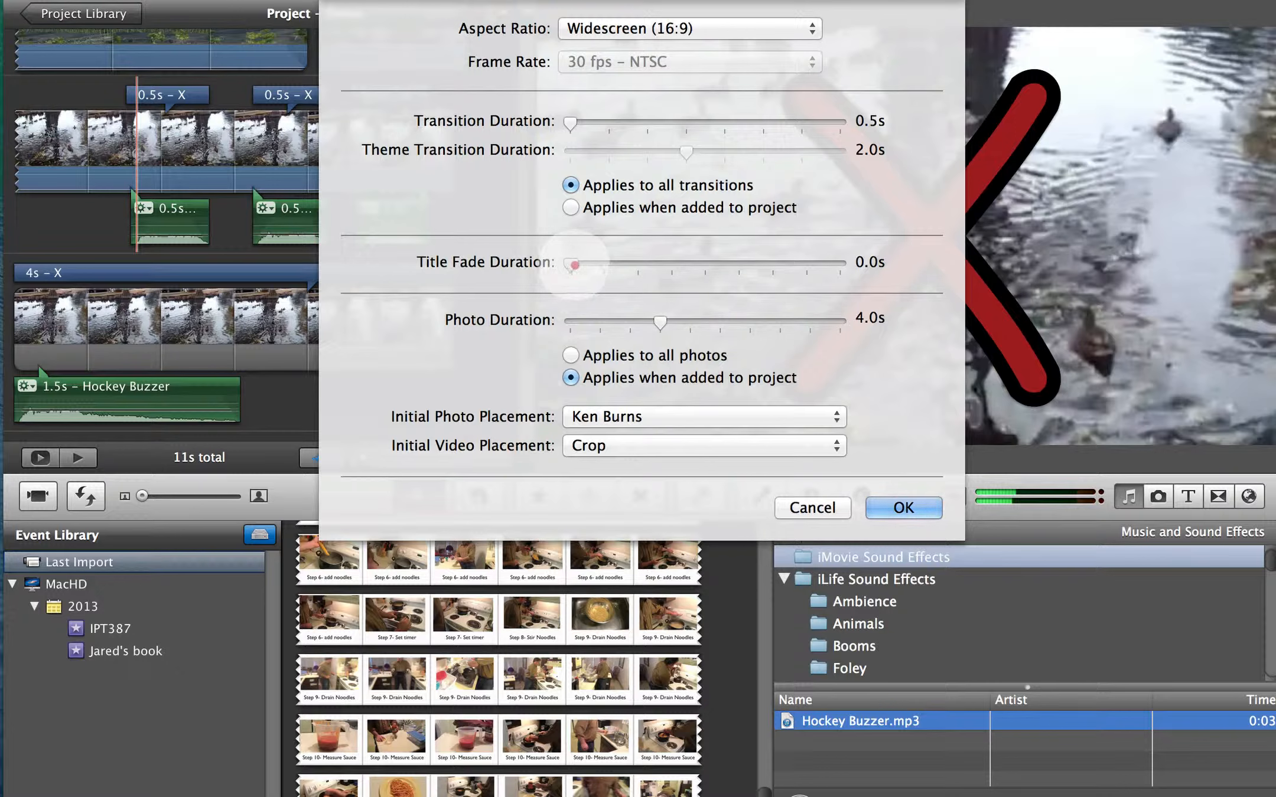
drag(570, 264, 545, 265)
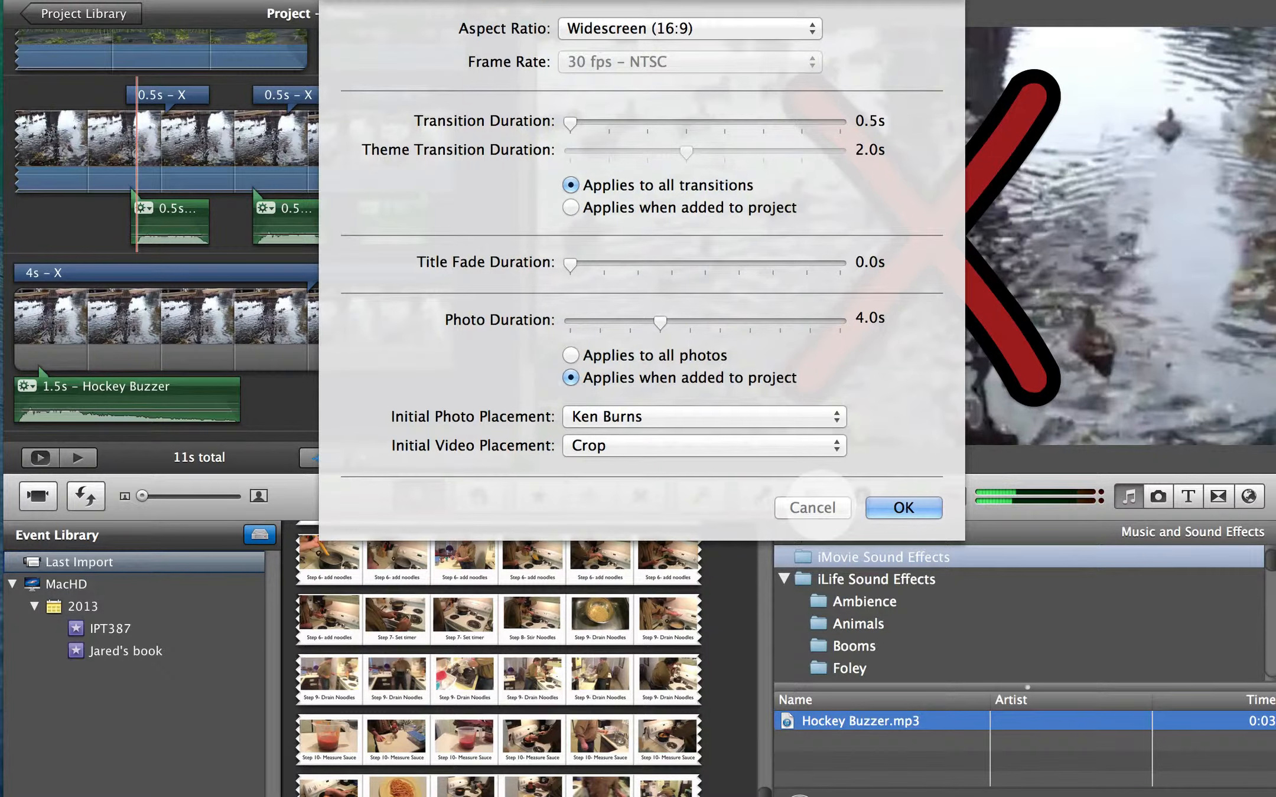
click(812, 507)
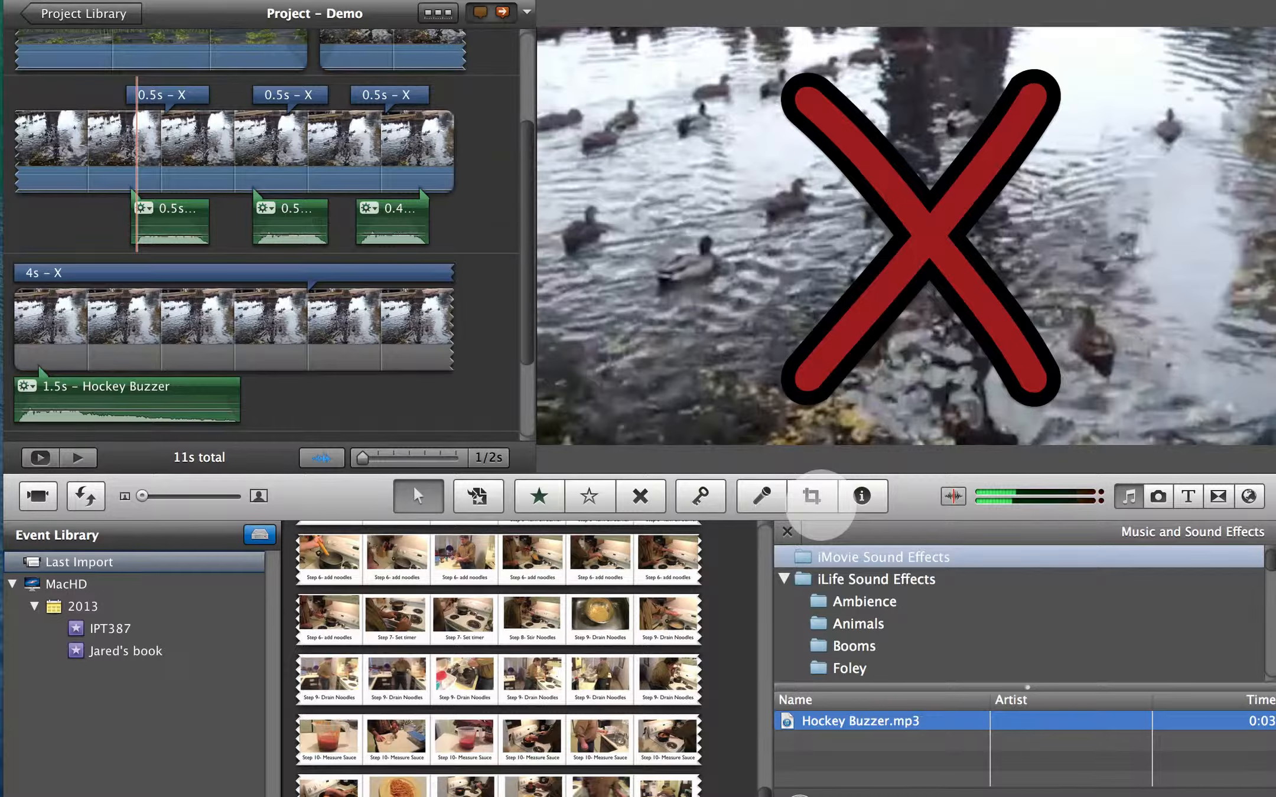